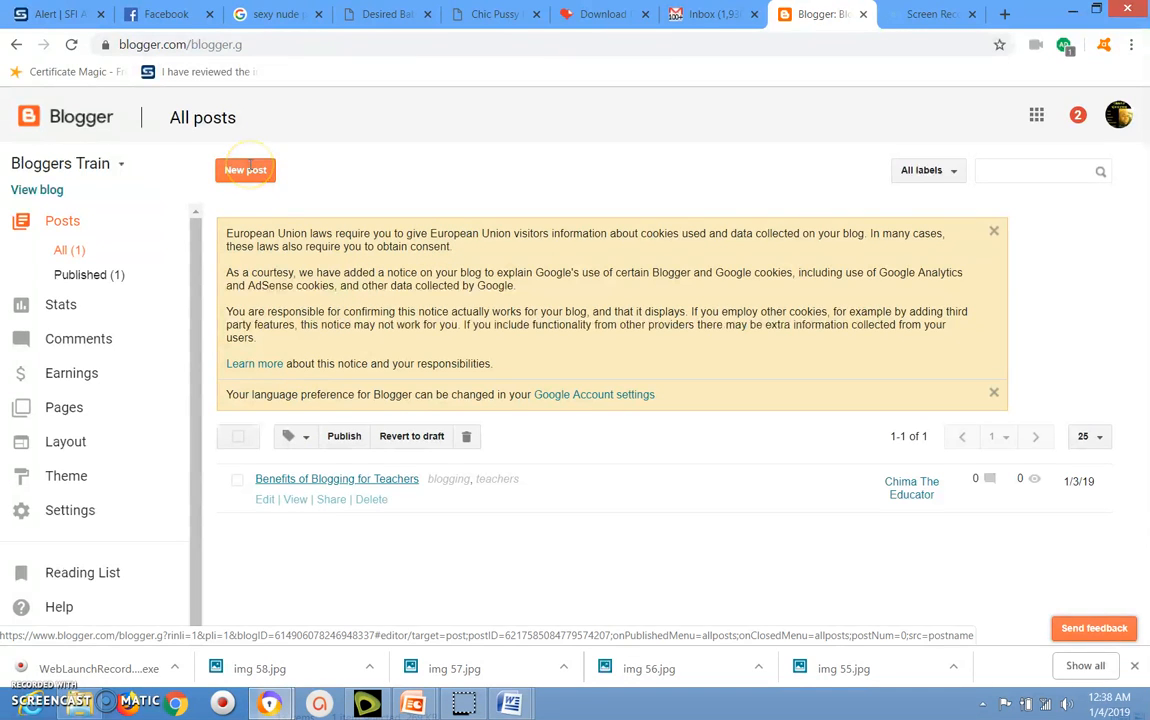
Start a new post in the Bloggers Train blog
{"action": "left_click", "coordinate": [249, 168]}
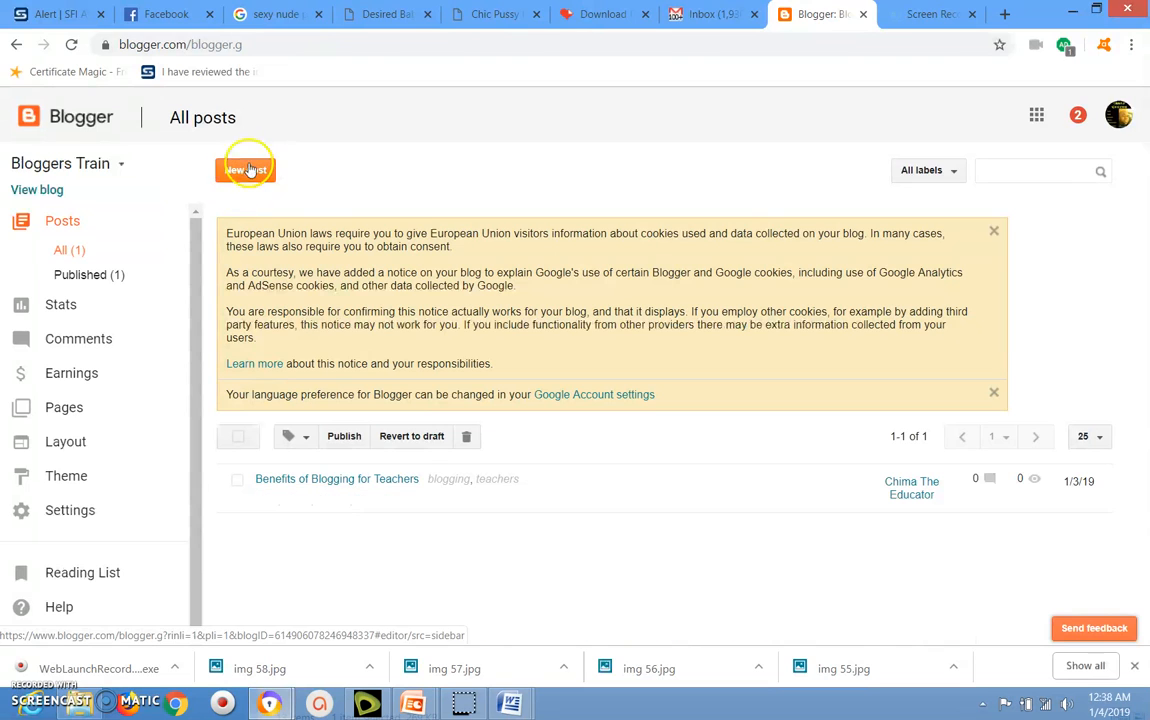
{"action": "left_click", "coordinate": [250, 174]}
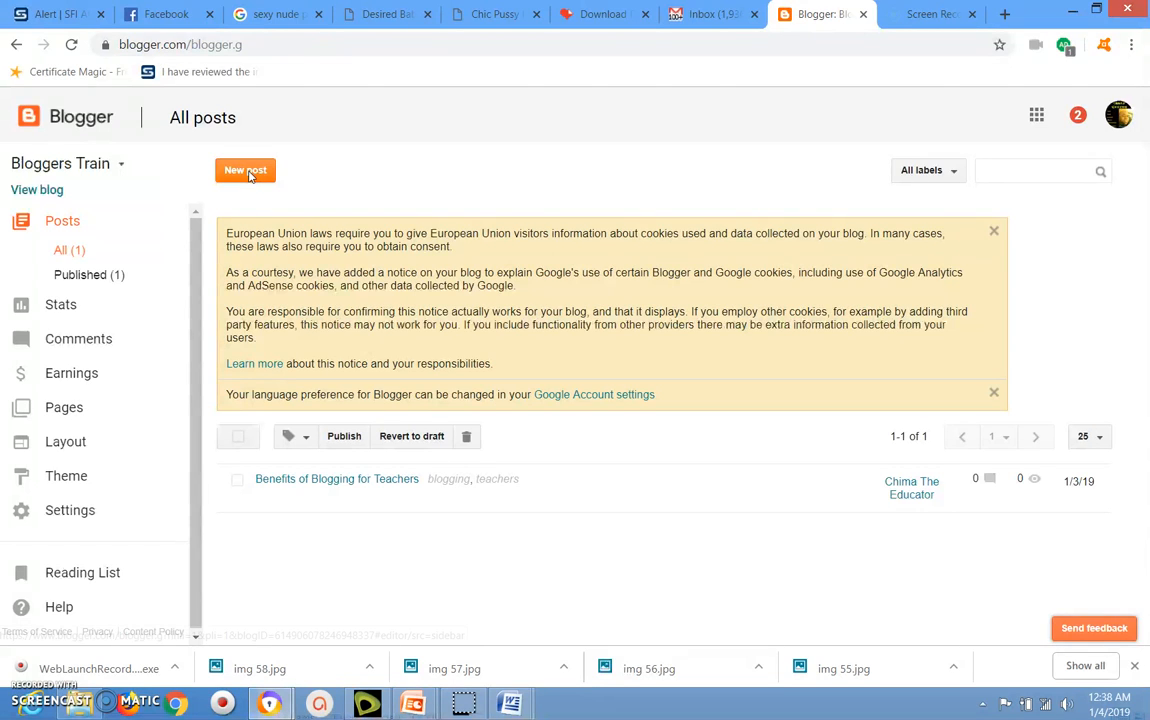
{"action": "left_click", "coordinate": [250, 174]}
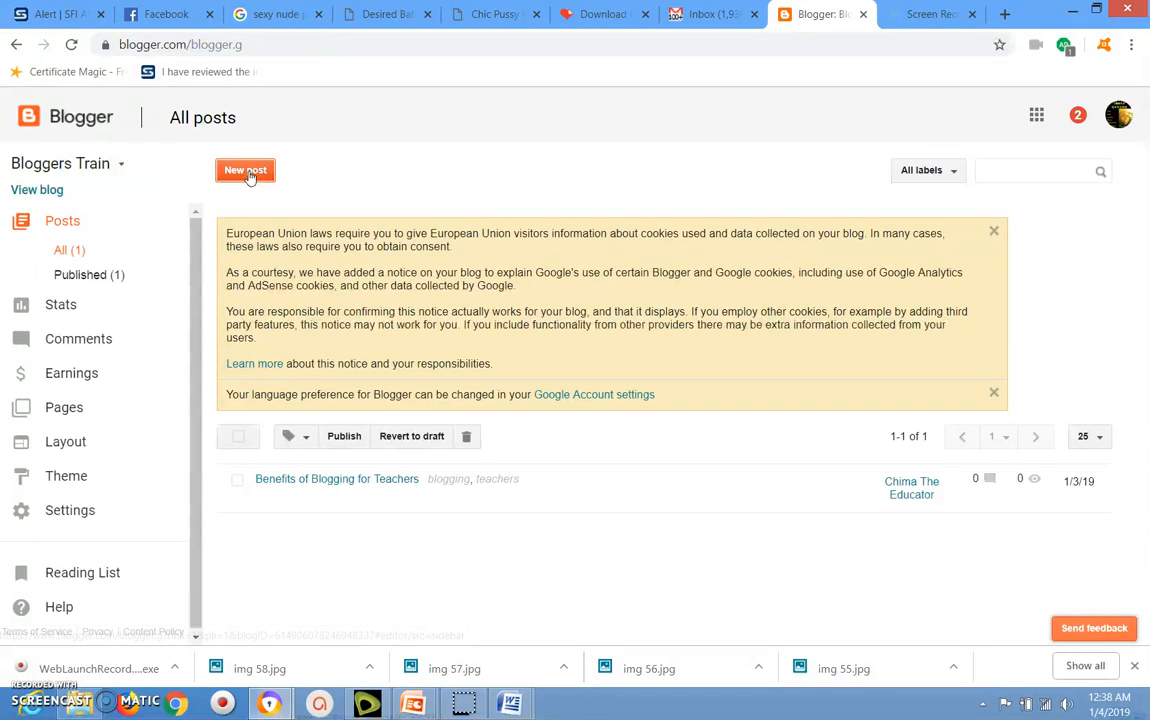
{"action": "left_click", "coordinate": [249, 175]}
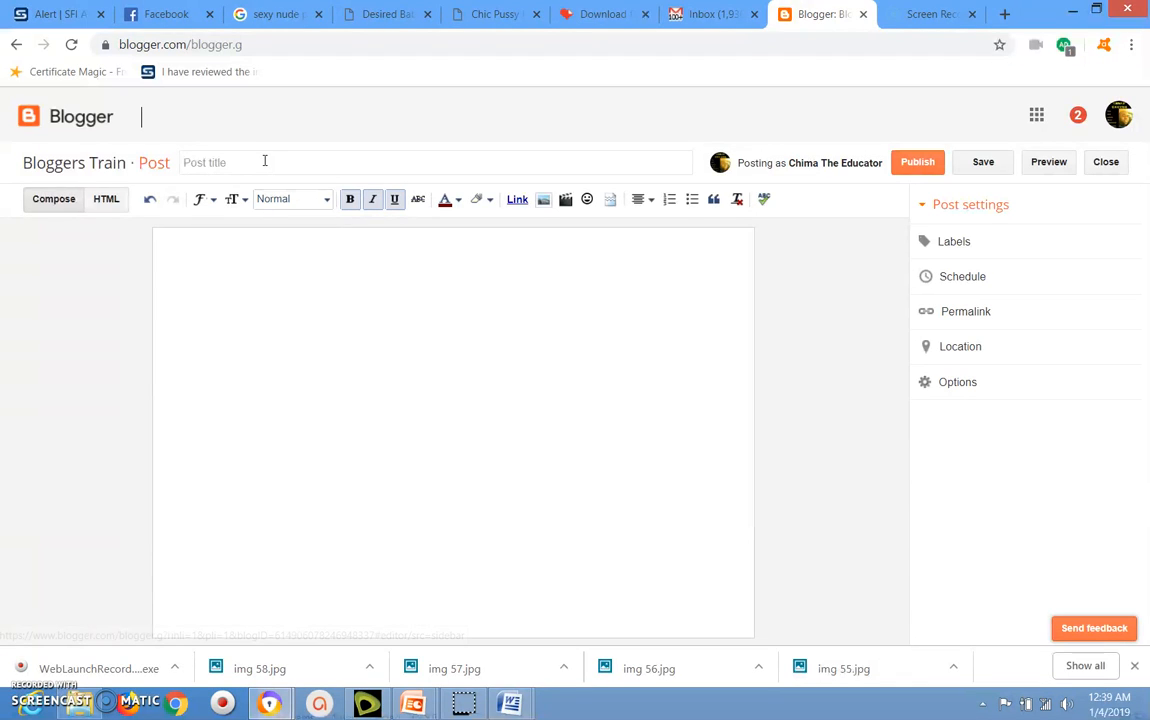
Title the post "Video Course Training for Teachers on Blogger"
{"action": "left_click", "coordinate": [264, 160]}
{"action": "left_click", "coordinate": [264, 160]}
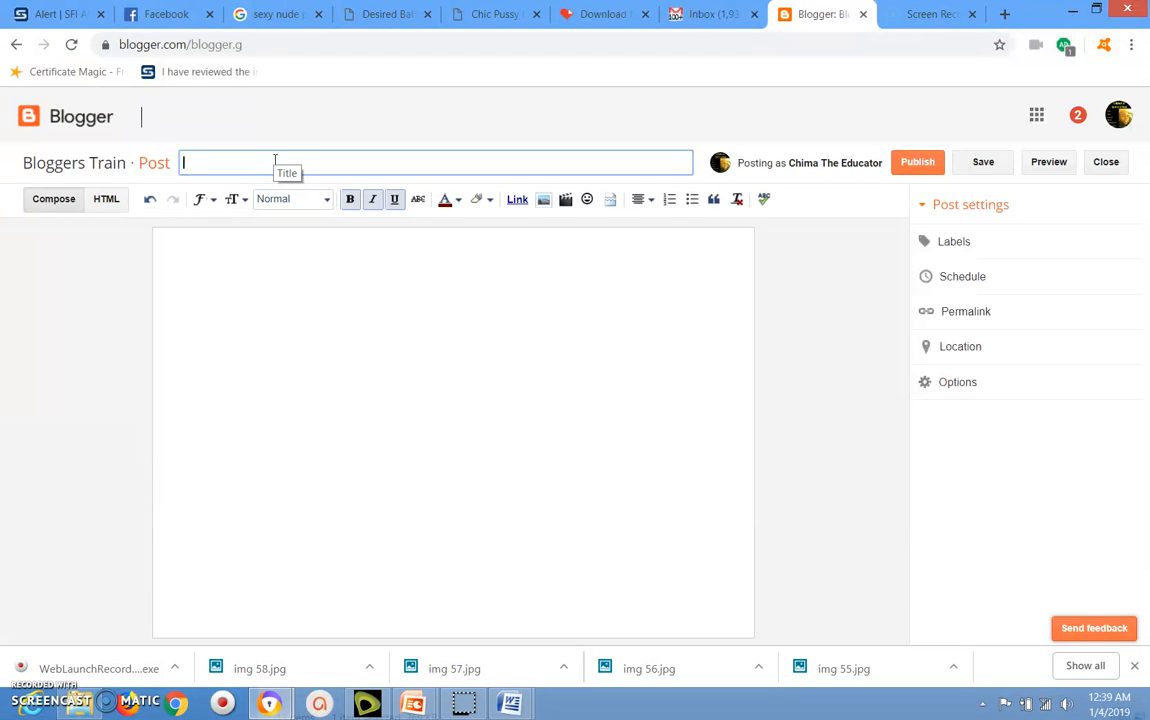
{"action": "type", "text": "Video Course tra"}
{"action": "key", "text": "BackSpace"}
{"action": "key", "text": "BackSpace"}
{"action": "key", "text": "BackSpace"}
{"action": "type", "text": "Training fo"}
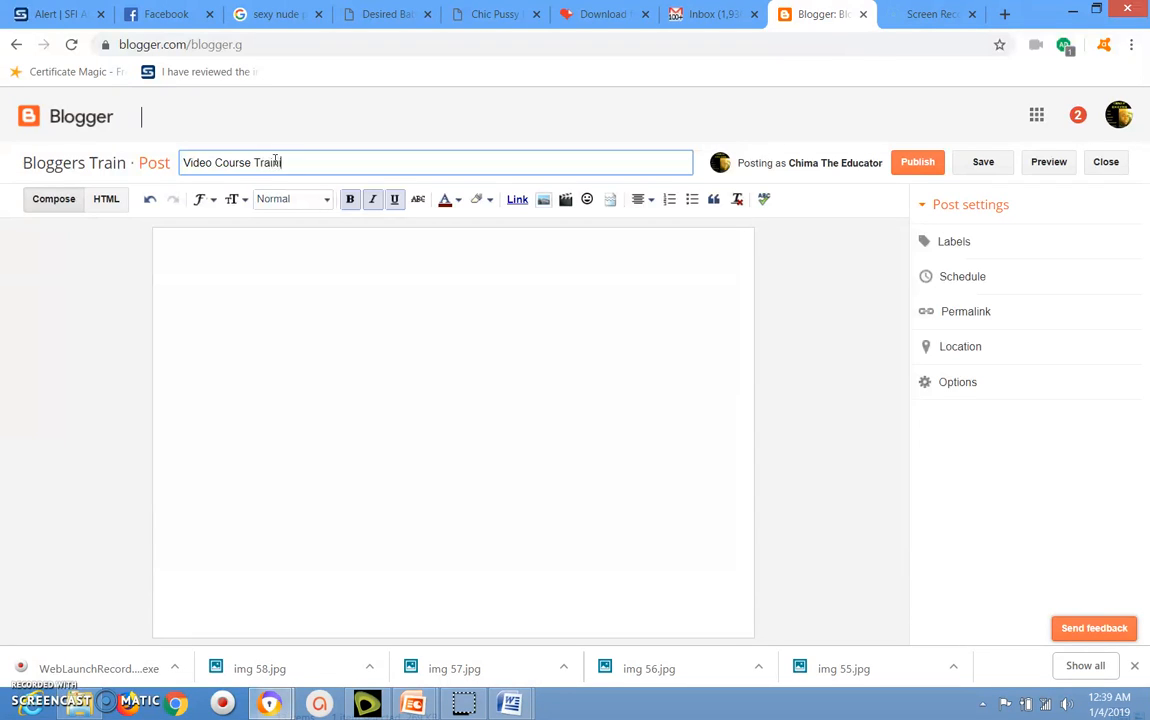
{"action": "type", "text": "r Teachers on Blogger"}
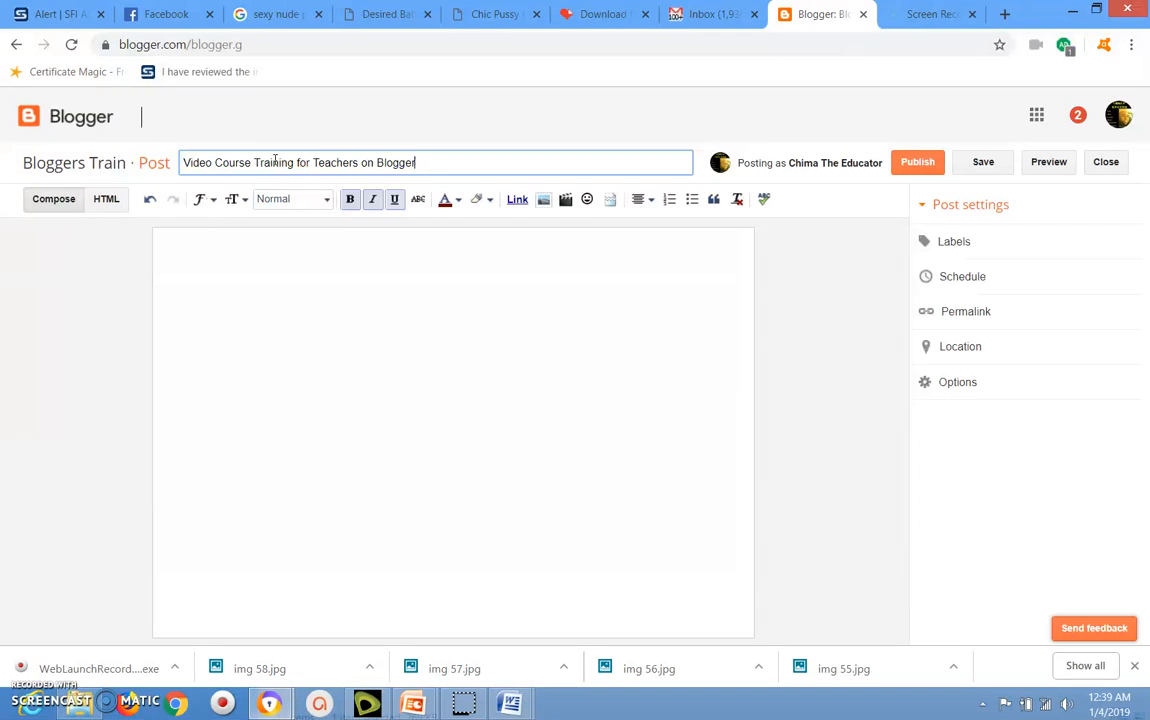
Paste the "Video e-courses:" list of Blogger lessons into the post body and add a blank line below its heading
{"action": "left_click", "coordinate": [237, 264]}
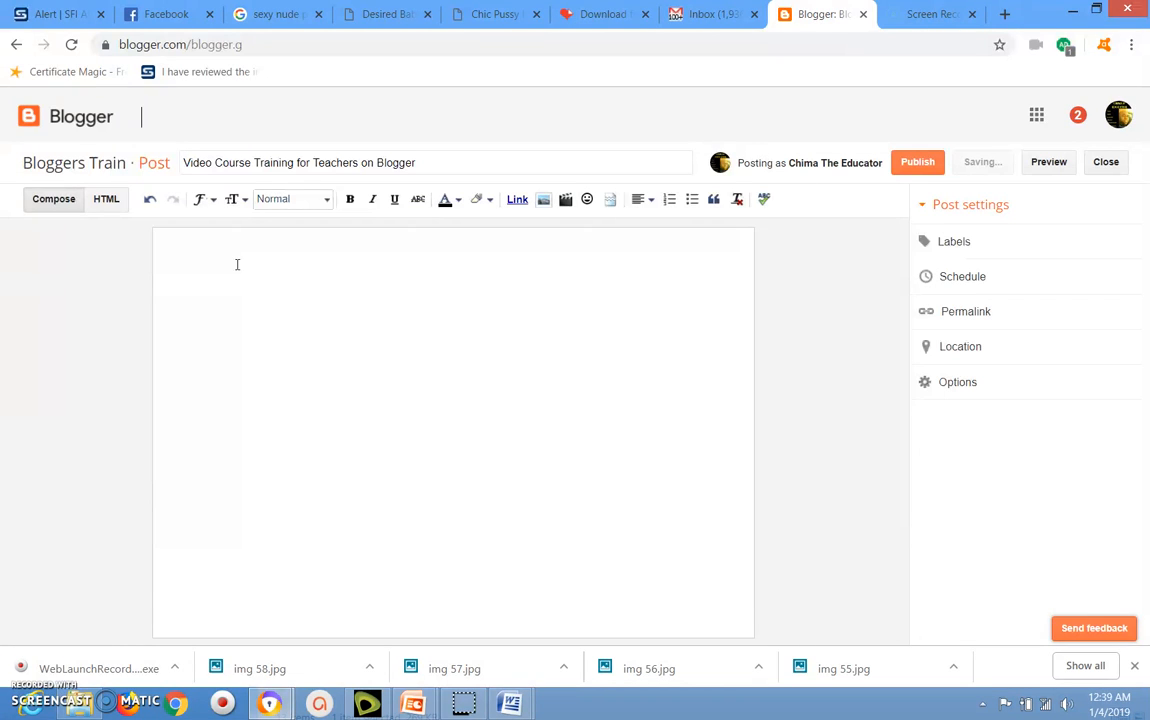
{"action": "type", "text": "Video e-courses: How to create your first blogger blog  PPT READY How to make your first blog post in blogger PPT READY Working on Basic settings in blogger blog Understanding how other settings work in blogger How to use the Layout tab in blogger blog How to attach images in a post in blogger blog PPT READY How to attach videos in a post in blogger blog How to attach hyperlink in a hypertext format in blogger blog How to create navigation pages in blogger blog How to create static pages in blogger blog How to create blog posts under navigation pages in blogger PPT READY How to embed affiliate banner in blogger blog How to edit a post in blogger blog PPT READY How to import and save an external template for blogger blog How to change an existing blogger template with an imported template"}
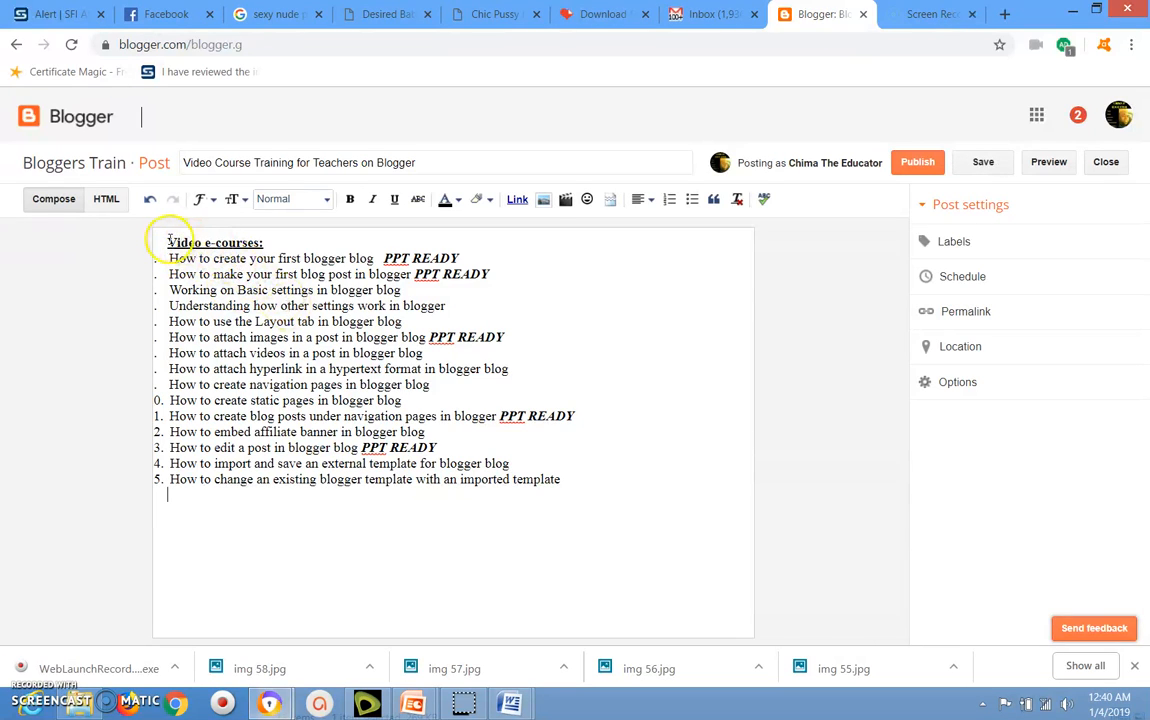
{"action": "left_click", "coordinate": [266, 240]}
{"action": "key", "text": "Return"}
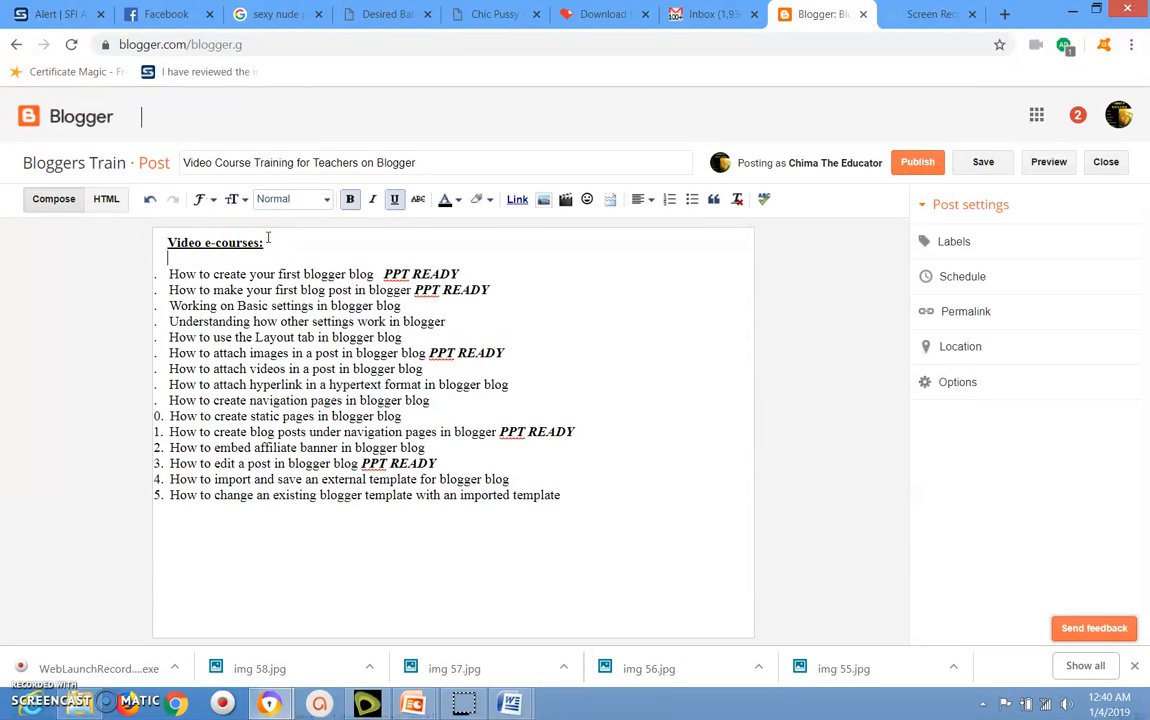
Insert three blank lines above the "Video e-courses:" heading and place the cursor in that empty space
{"action": "left_click", "coordinate": [169, 240]}
{"action": "key", "text": "Return"}
{"action": "key", "text": "Return"}
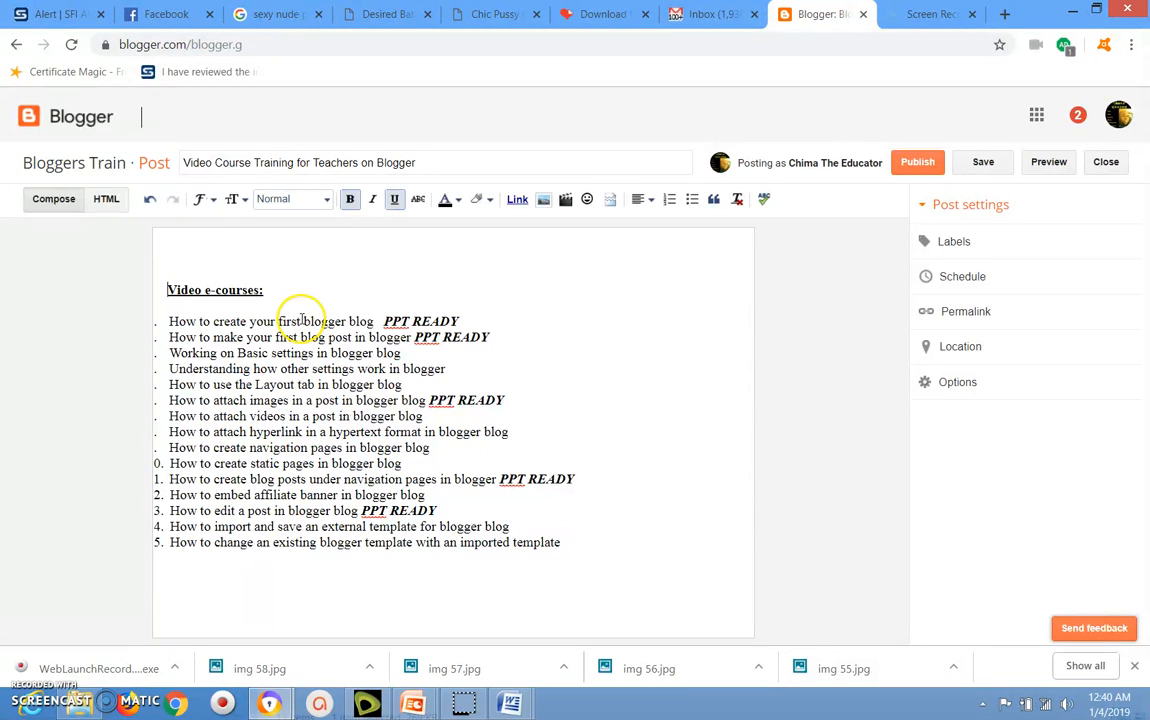
{"action": "left_click", "coordinate": [219, 257]}
{"action": "left_click", "coordinate": [265, 251]}
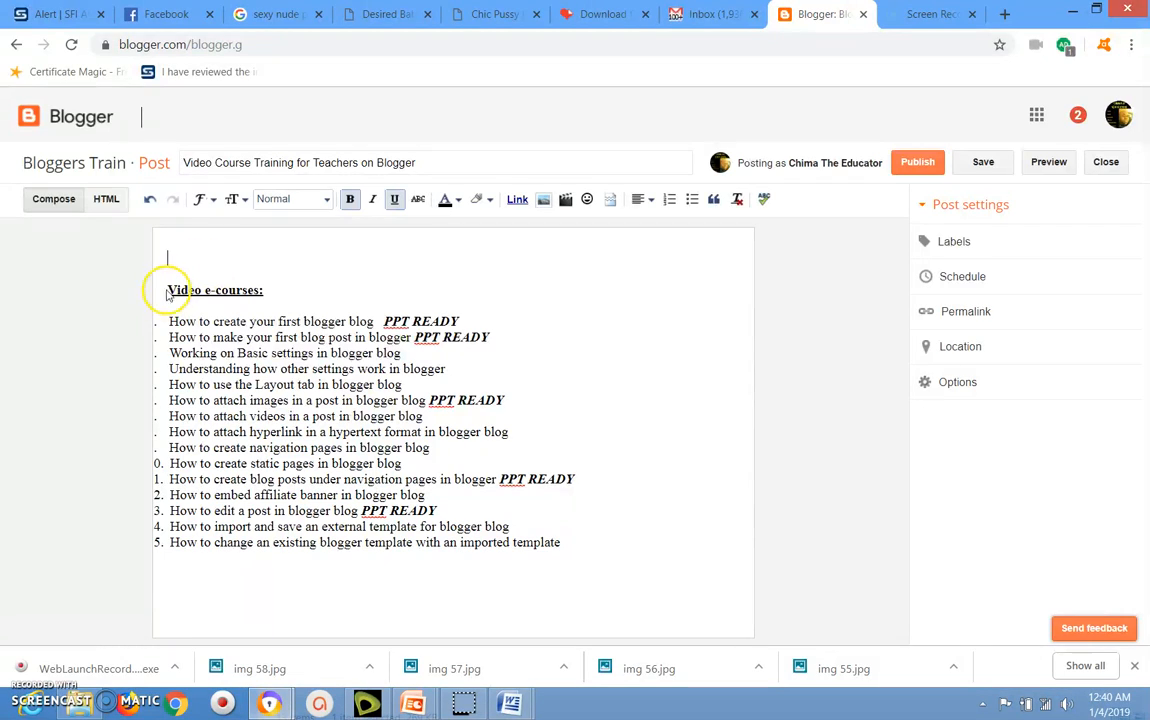
Enlarge the "Video e-courses:" heading and change its text color to dark green
{"action": "left_click_drag", "start_coordinate": [169, 289], "coordinate": [262, 290]}
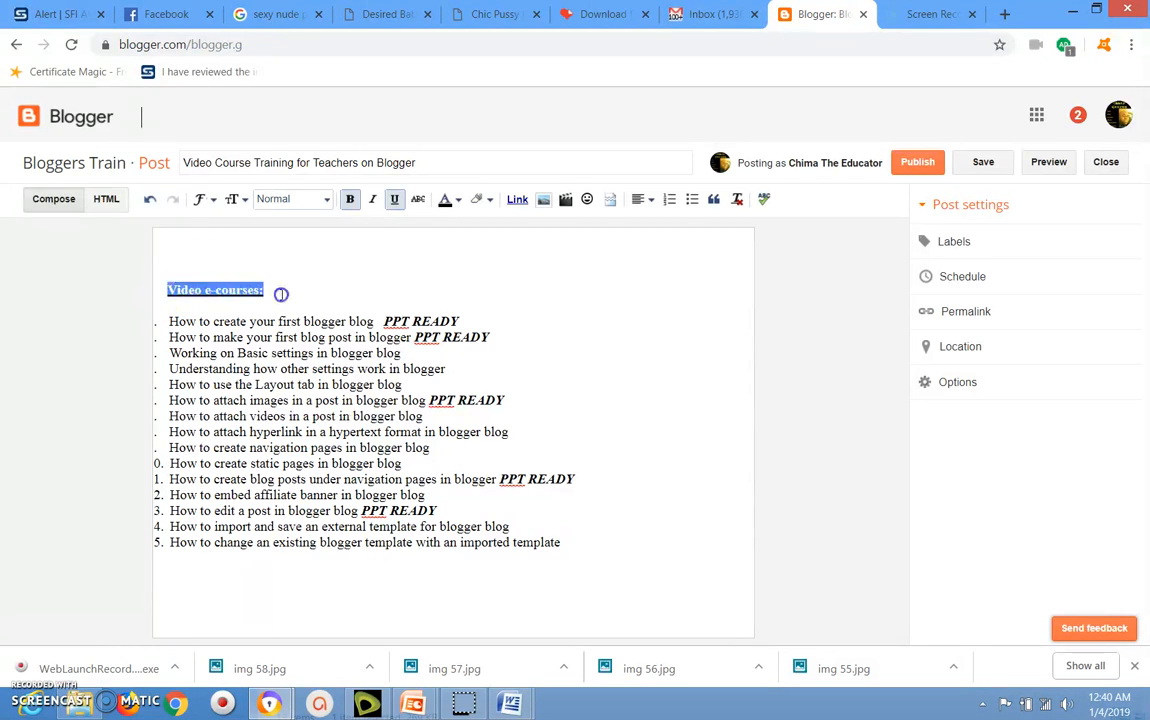
{"action": "left_click", "coordinate": [233, 199]}
{"action": "left_click", "coordinate": [270, 289]}
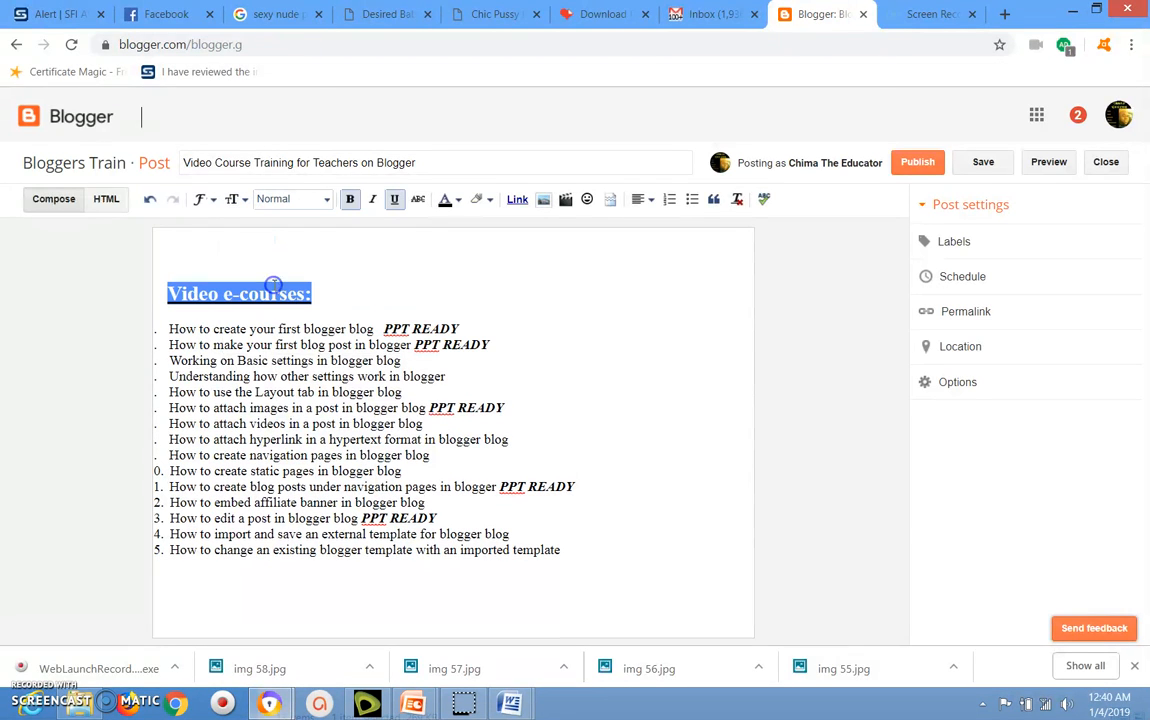
{"action": "left_click", "coordinate": [459, 200]}
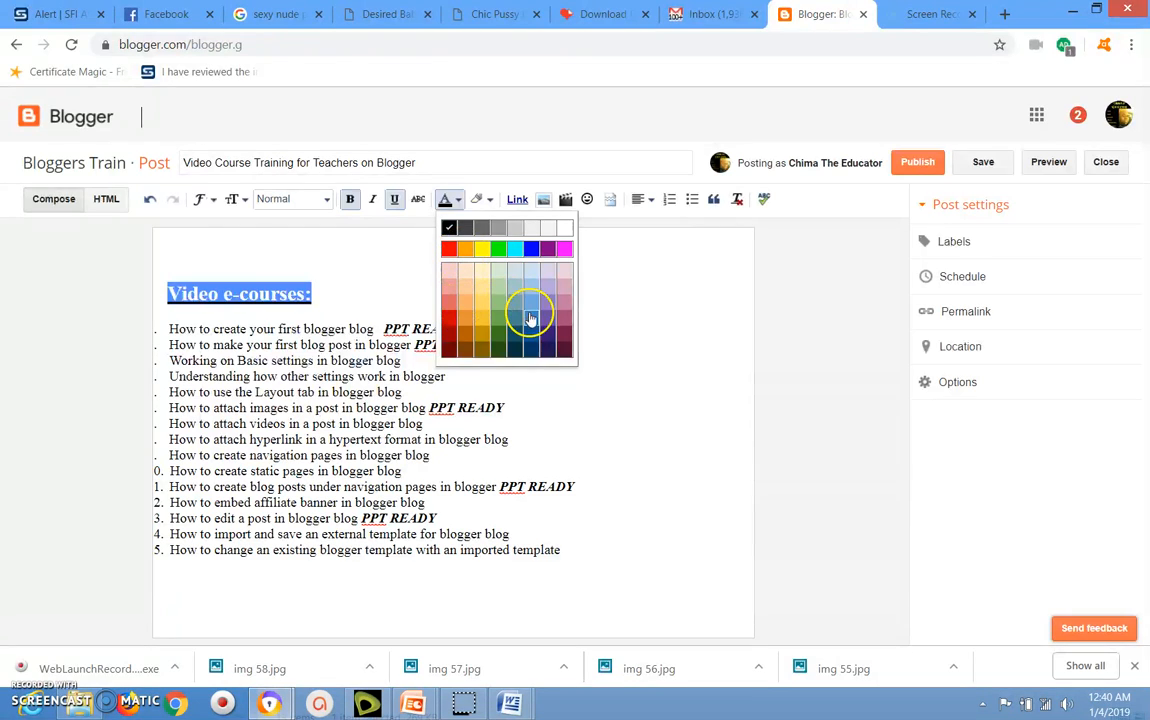
{"action": "left_click", "coordinate": [501, 334]}
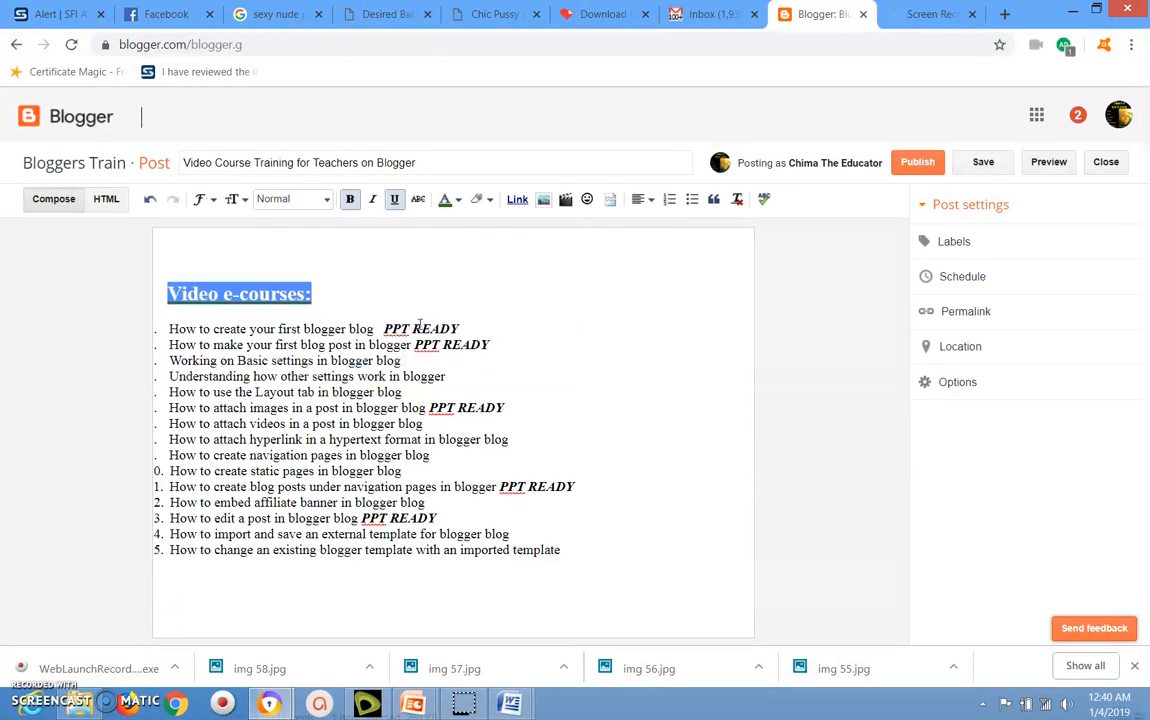
{"action": "left_click", "coordinate": [388, 303]}
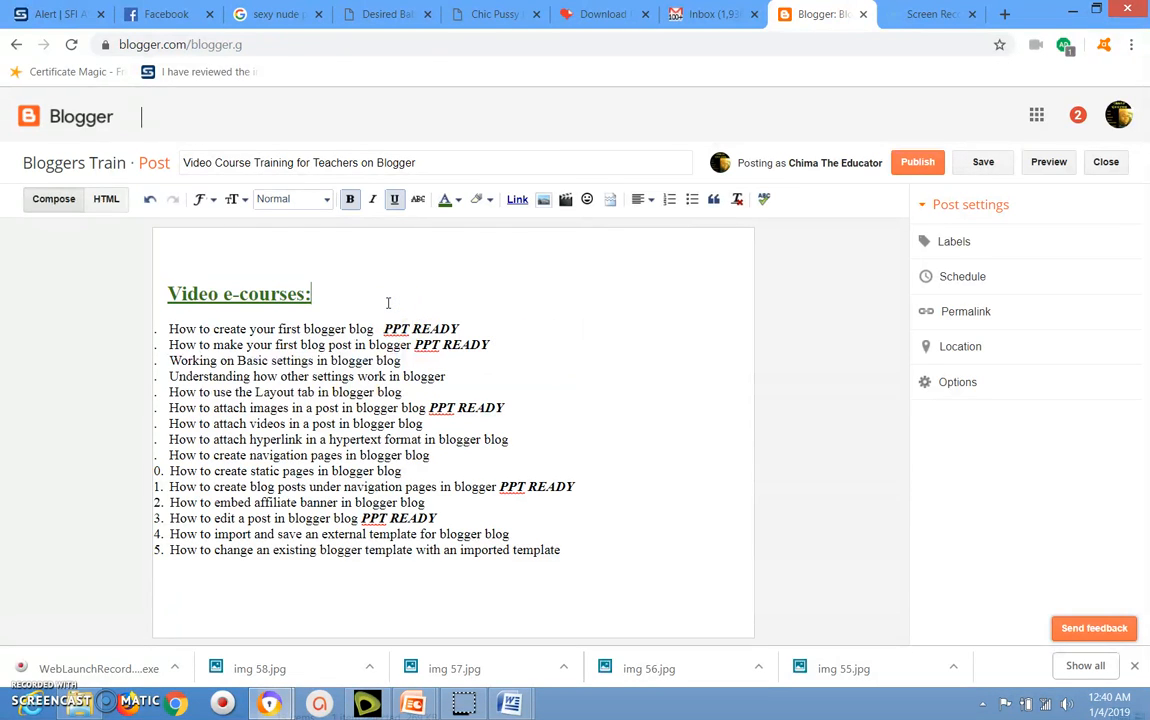
Place the cursor in the empty space above the heading and open the image insertion dialog with upload as the source
{"action": "left_click", "coordinate": [250, 250]}
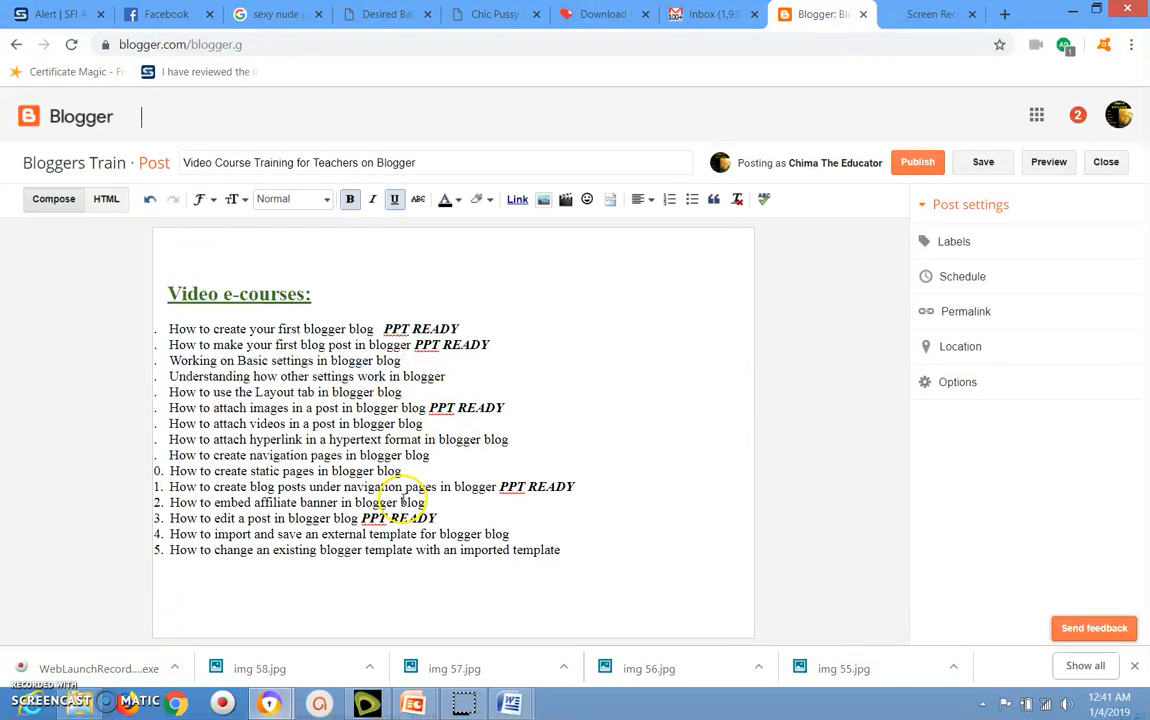
{"action": "left_click", "coordinate": [270, 593]}
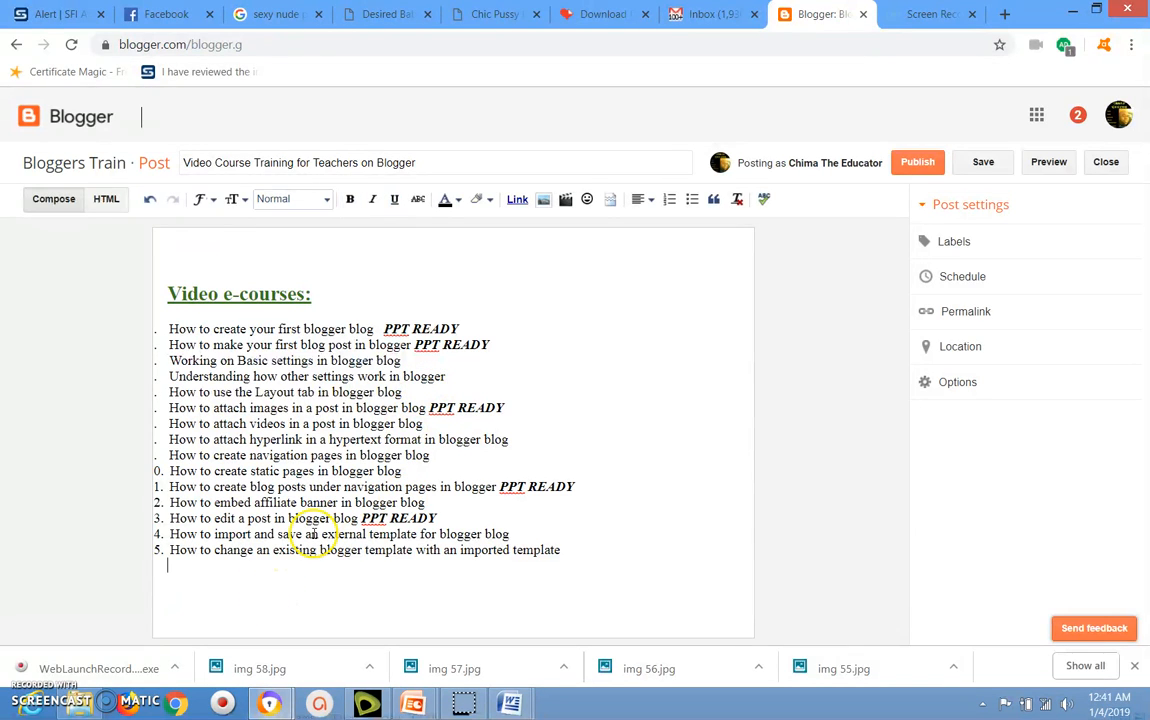
{"action": "left_click", "coordinate": [196, 256]}
{"action": "left_click", "coordinate": [196, 256]}
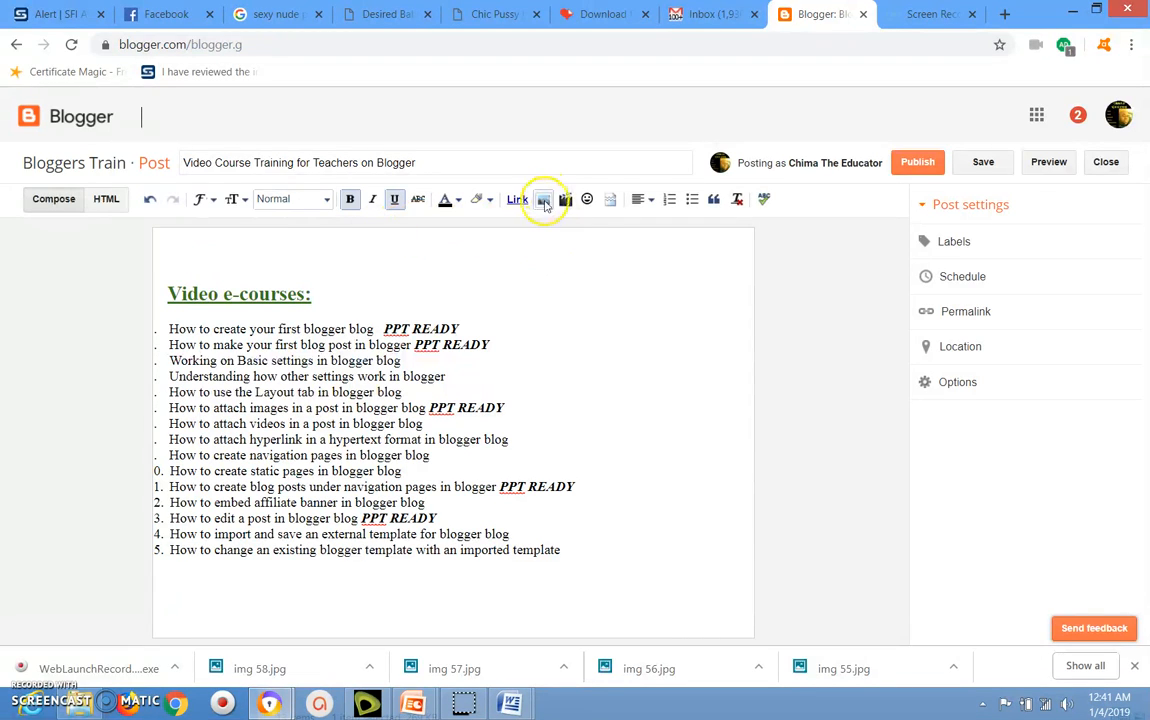
{"action": "left_click", "coordinate": [544, 201]}
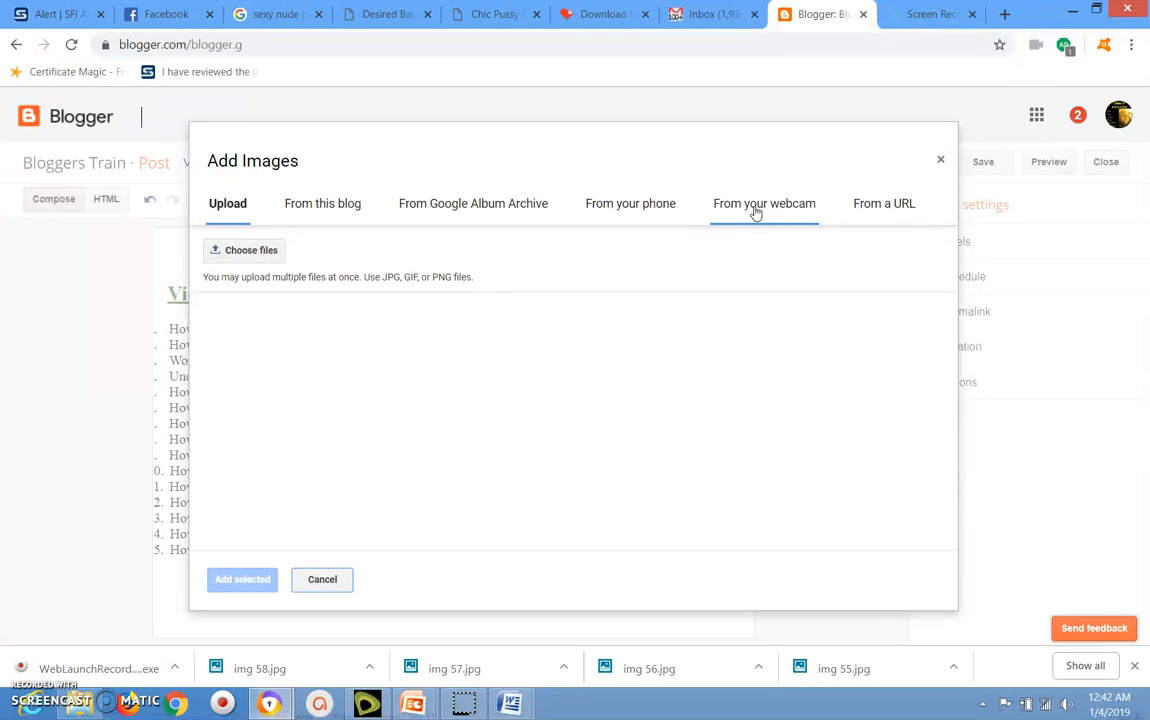
{"action": "left_click", "coordinate": [870, 210]}
{"action": "left_click", "coordinate": [229, 207]}
{"action": "left_click", "coordinate": [254, 254]}
{"action": "left_click", "coordinate": [336, 206]}
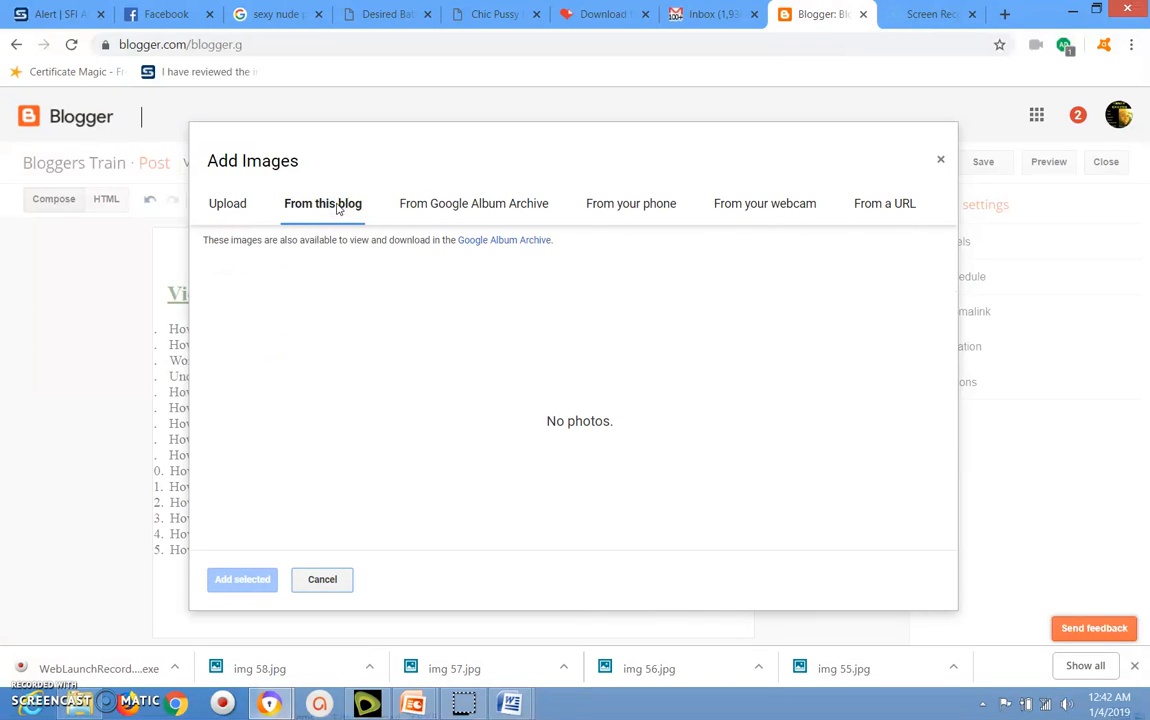
{"action": "left_click", "coordinate": [223, 205]}
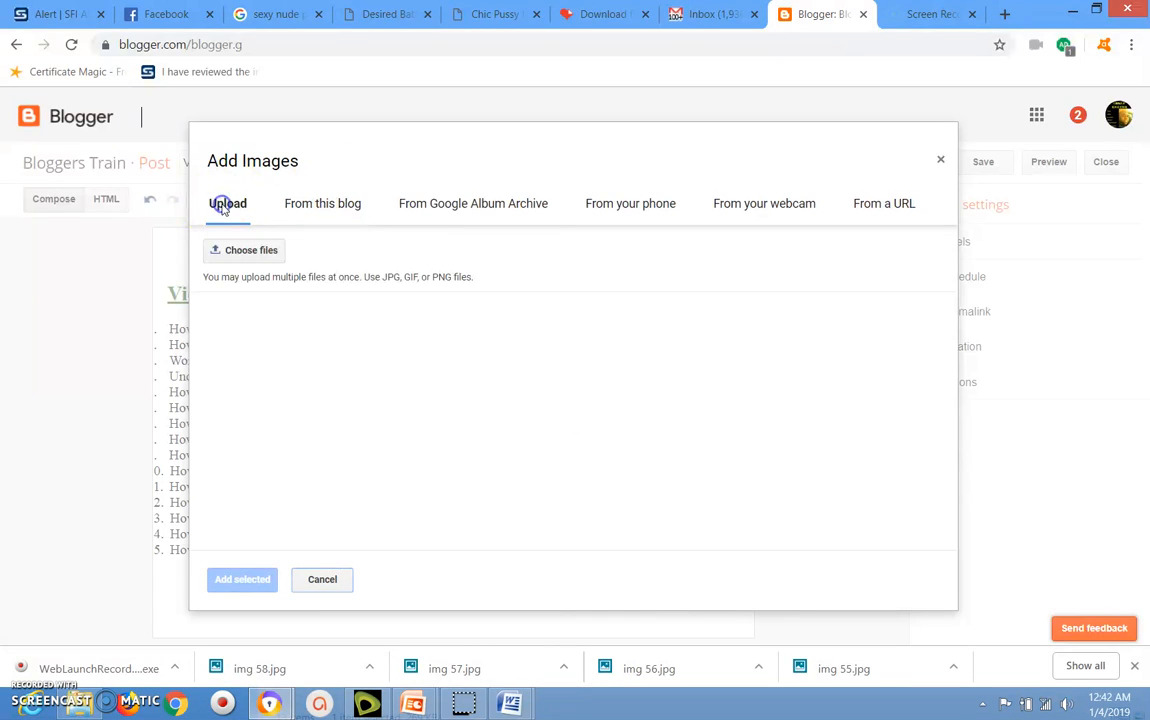
Upload "blogging image 2" from the Pictures library and insert it above the "Video e-courses:" heading
{"action": "left_click", "coordinate": [250, 257]}
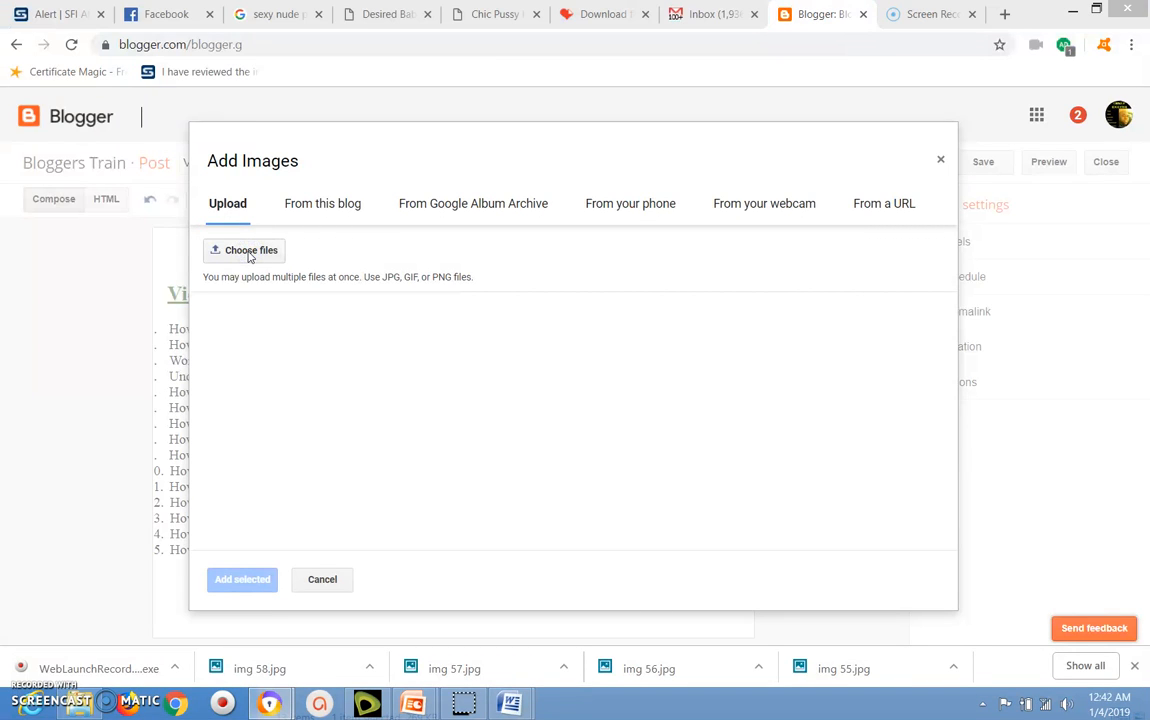
{"action": "left_click", "coordinate": [260, 251]}
{"action": "left_click", "coordinate": [262, 254]}
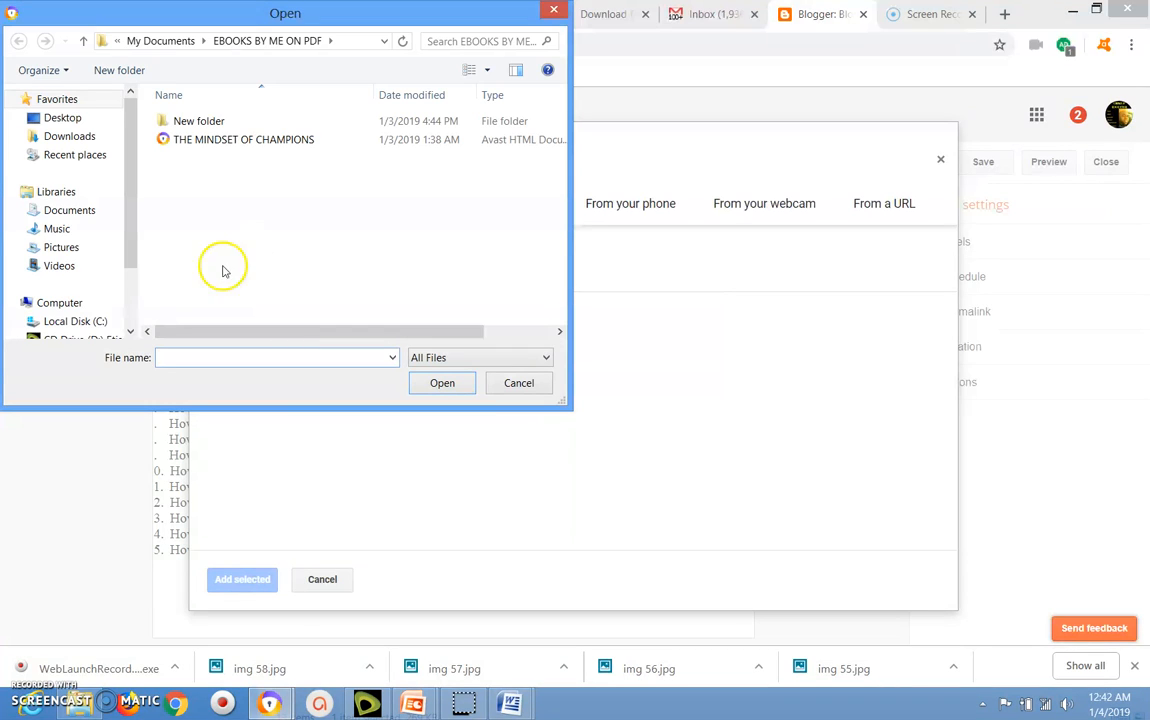
{"action": "left_click", "coordinate": [76, 249]}
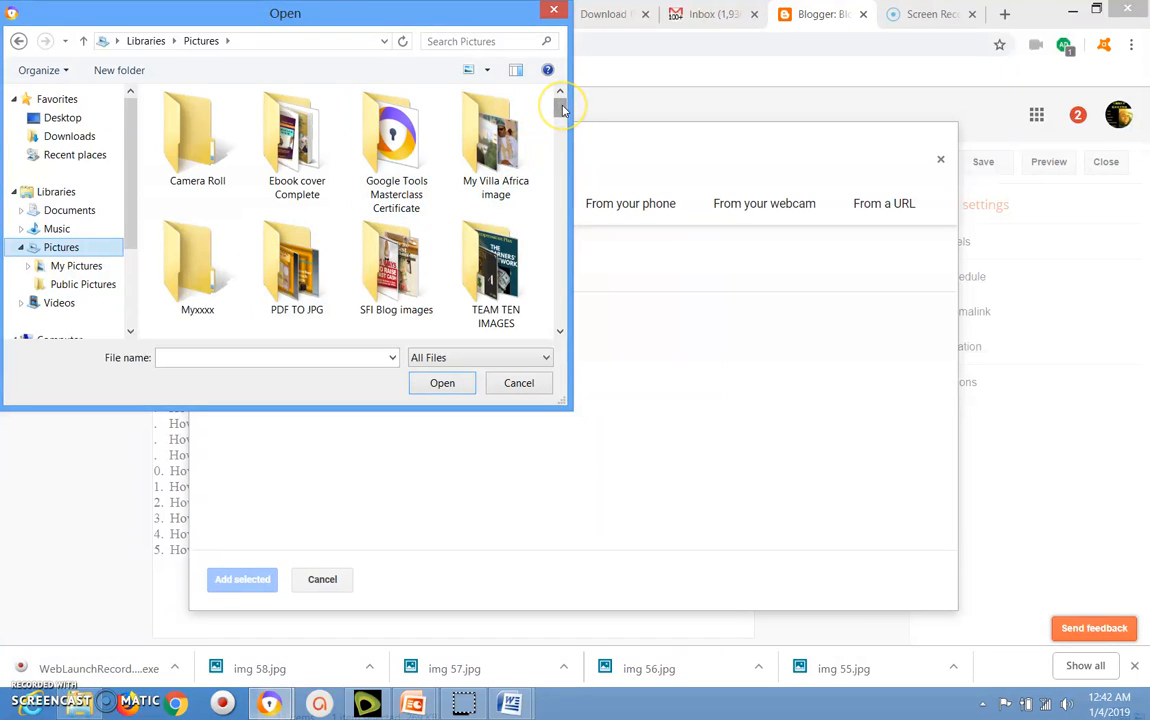
{"action": "left_click_drag", "start_coordinate": [563, 110], "coordinate": [563, 143]}
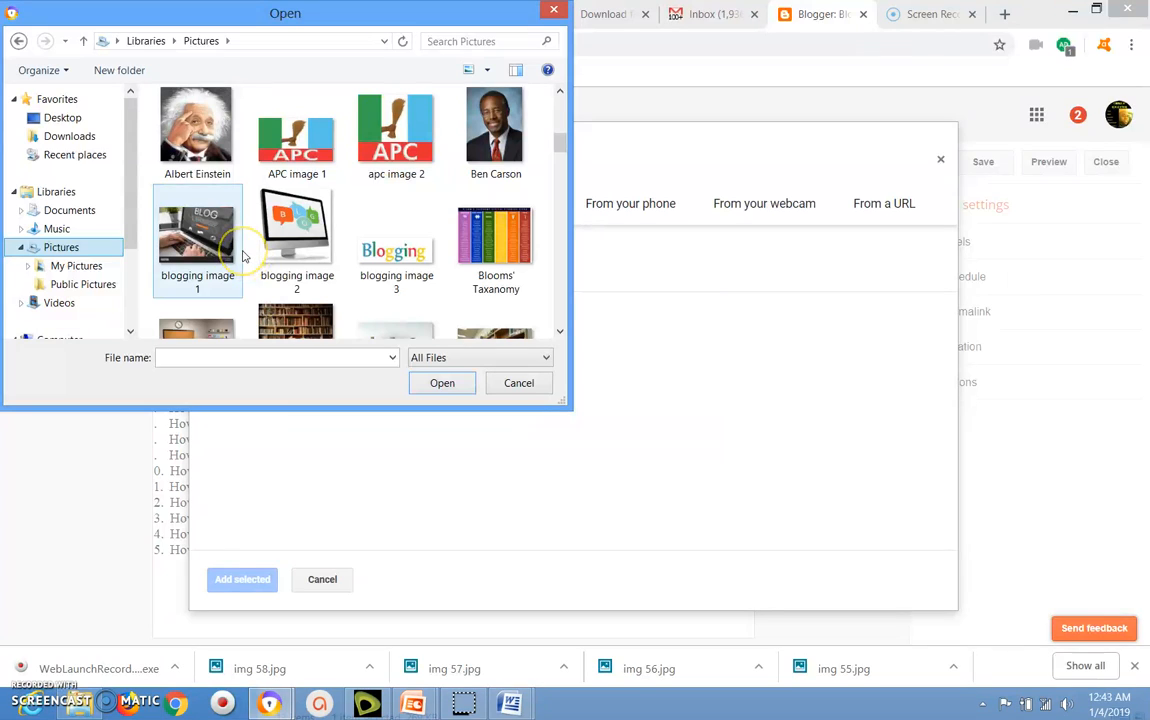
{"action": "left_click", "coordinate": [306, 245]}
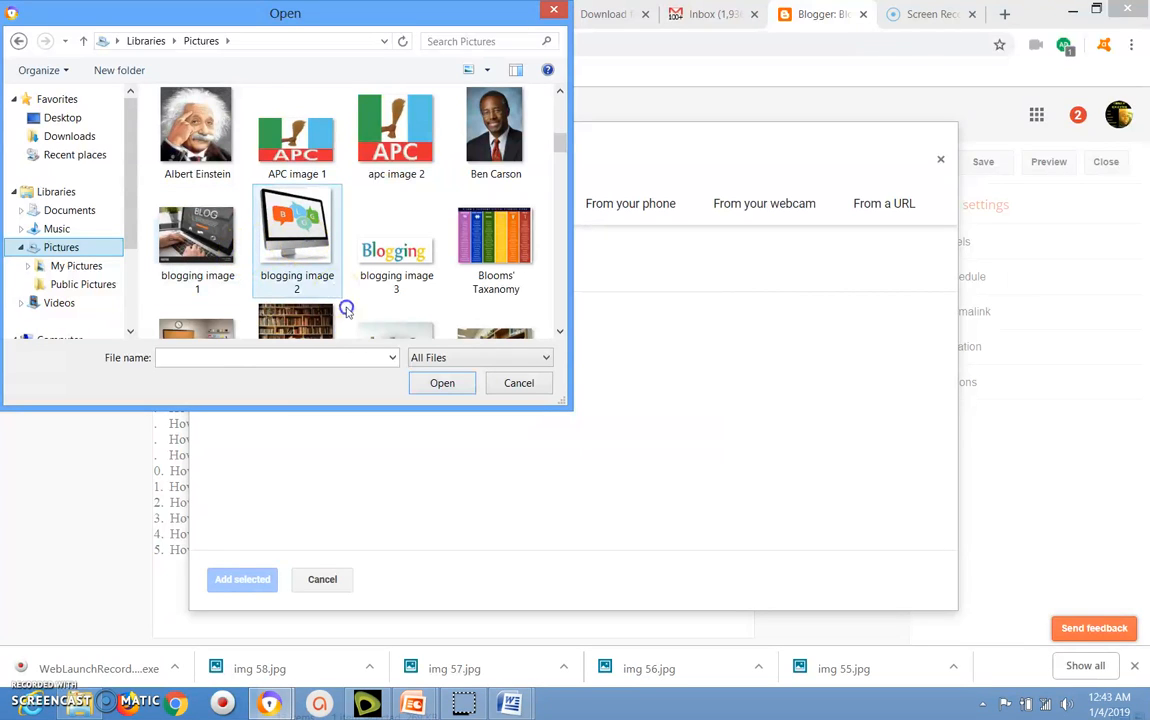
{"action": "left_click", "coordinate": [430, 386]}
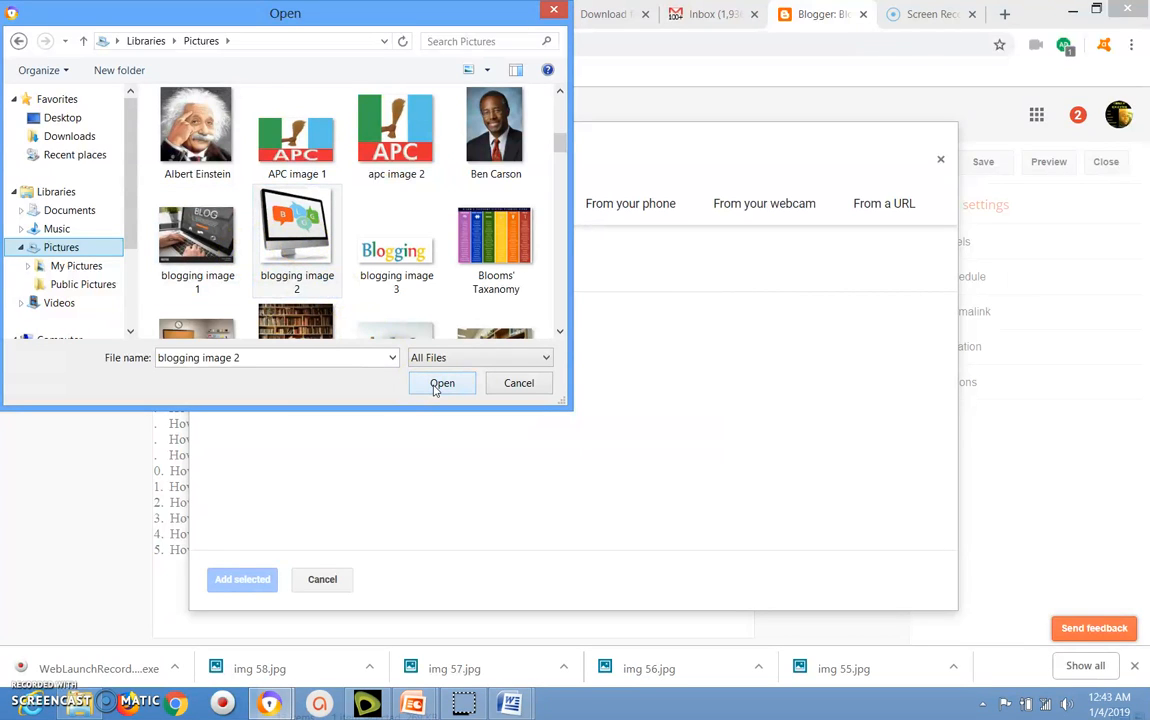
{"action": "left_click", "coordinate": [437, 386]}
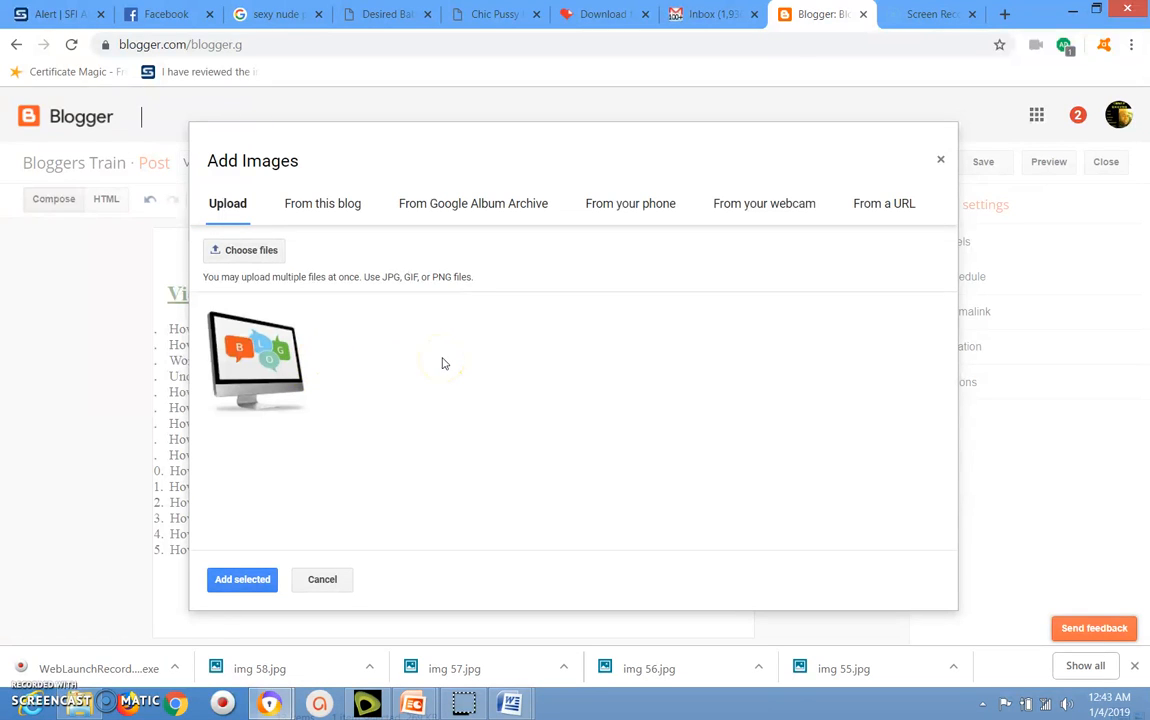
{"action": "left_click", "coordinate": [245, 358]}
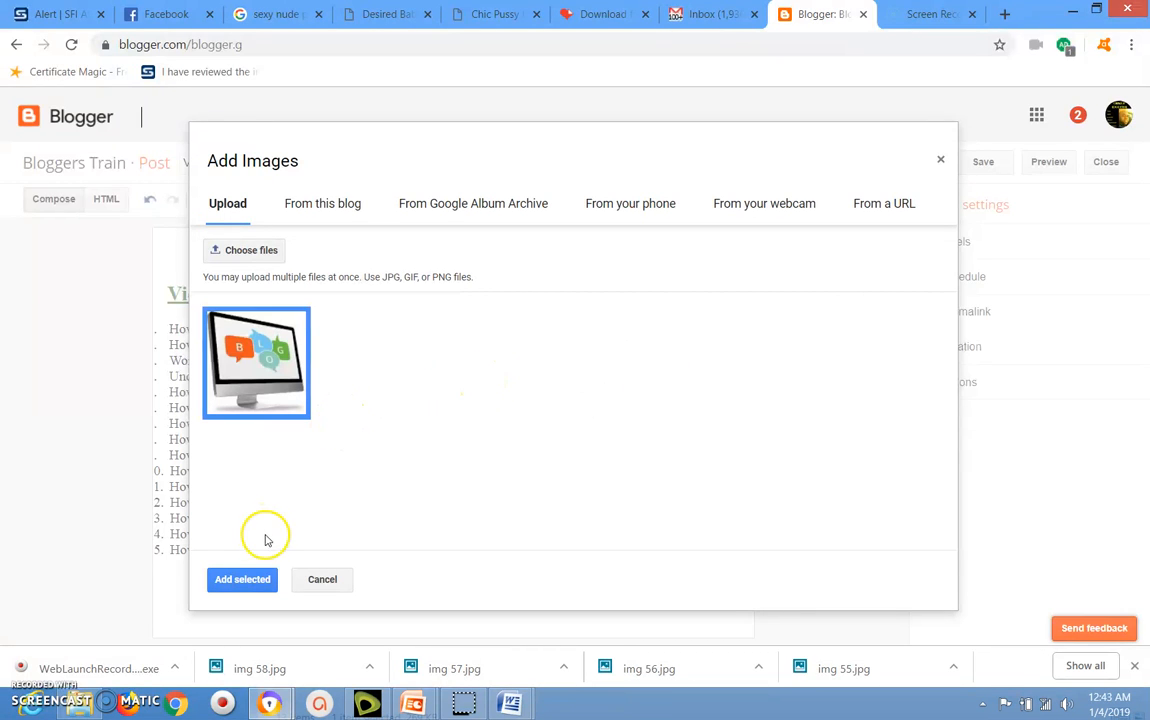
{"action": "left_click", "coordinate": [251, 582]}
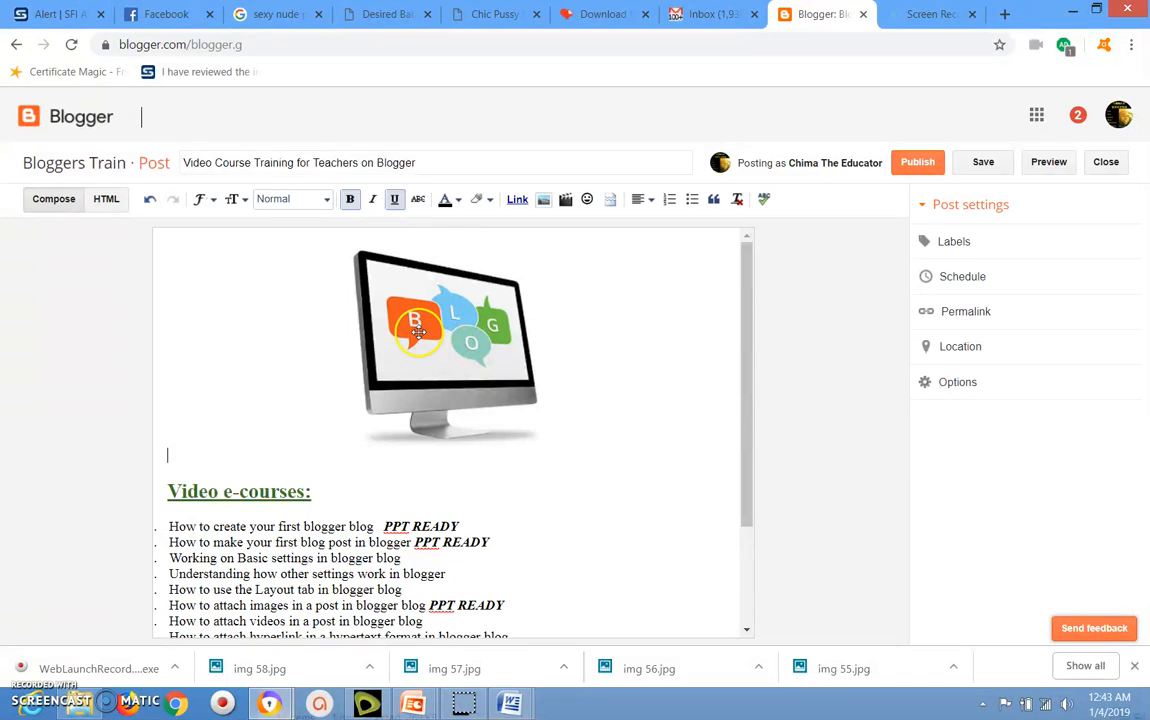
Try the Small size on the inserted blog image, and set it to Medium
{"action": "left_click_drag", "start_coordinate": [415, 318], "coordinate": [457, 348]}
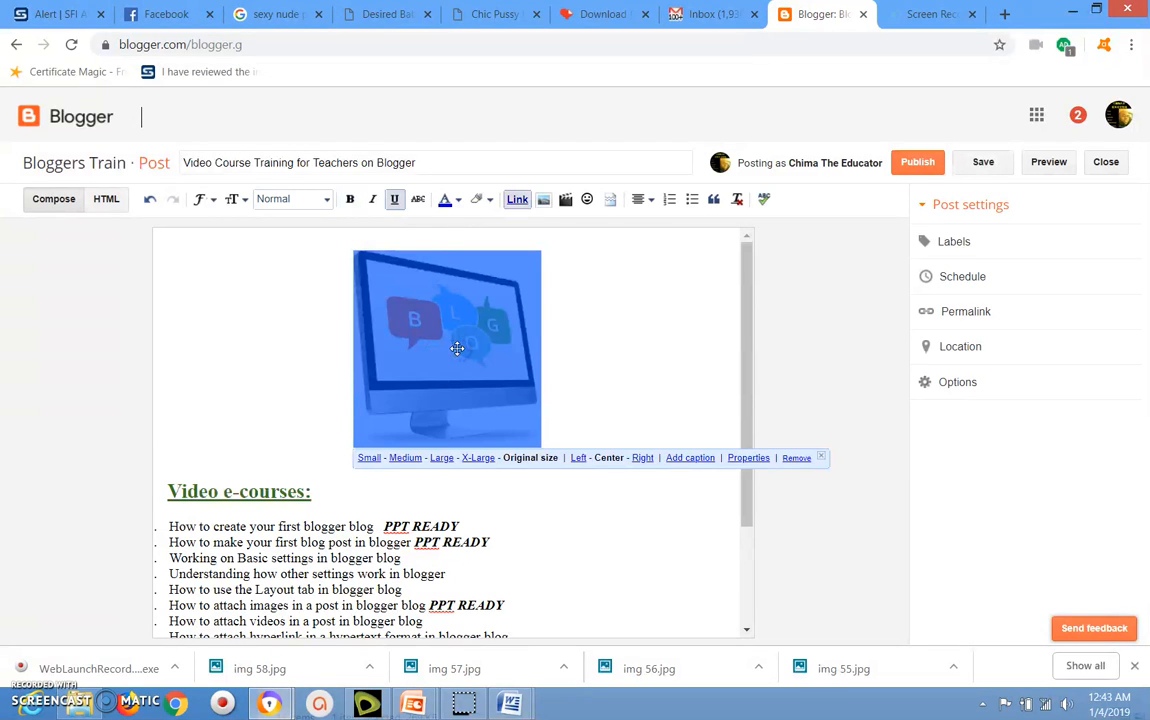
{"action": "left_click", "coordinate": [368, 458]}
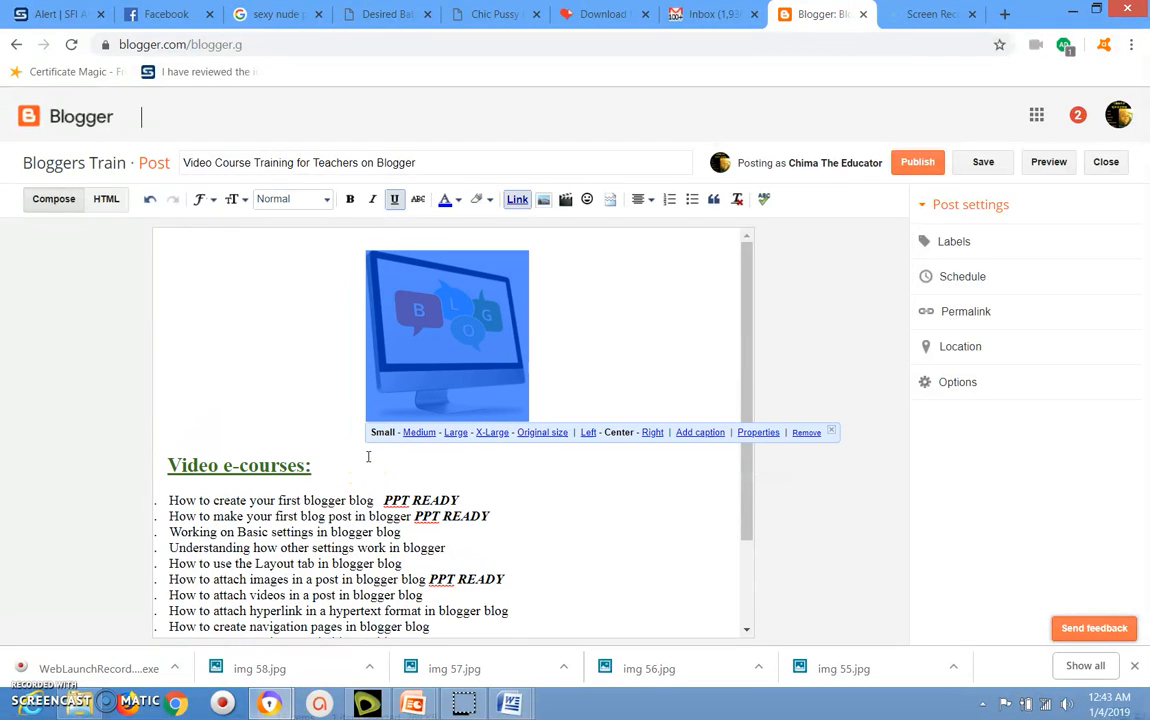
{"action": "left_click", "coordinate": [419, 432]}
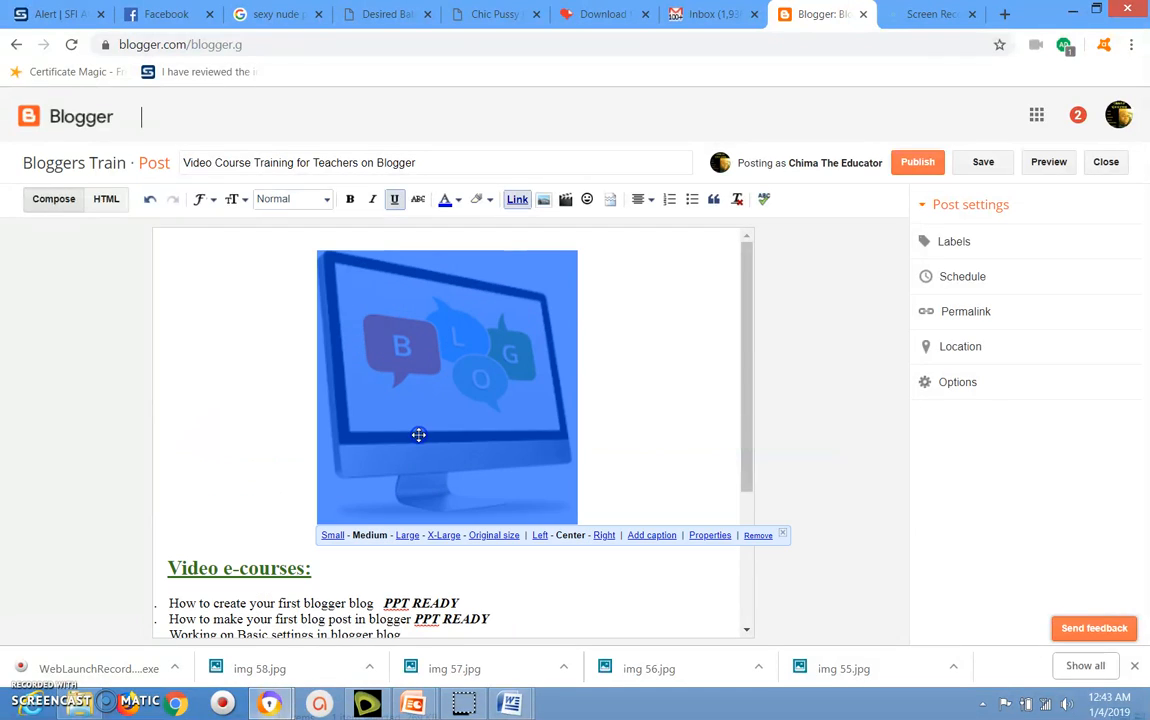
Try the Large size on the inserted blog image, and set it to X-Large
{"action": "left_click", "coordinate": [407, 537]}
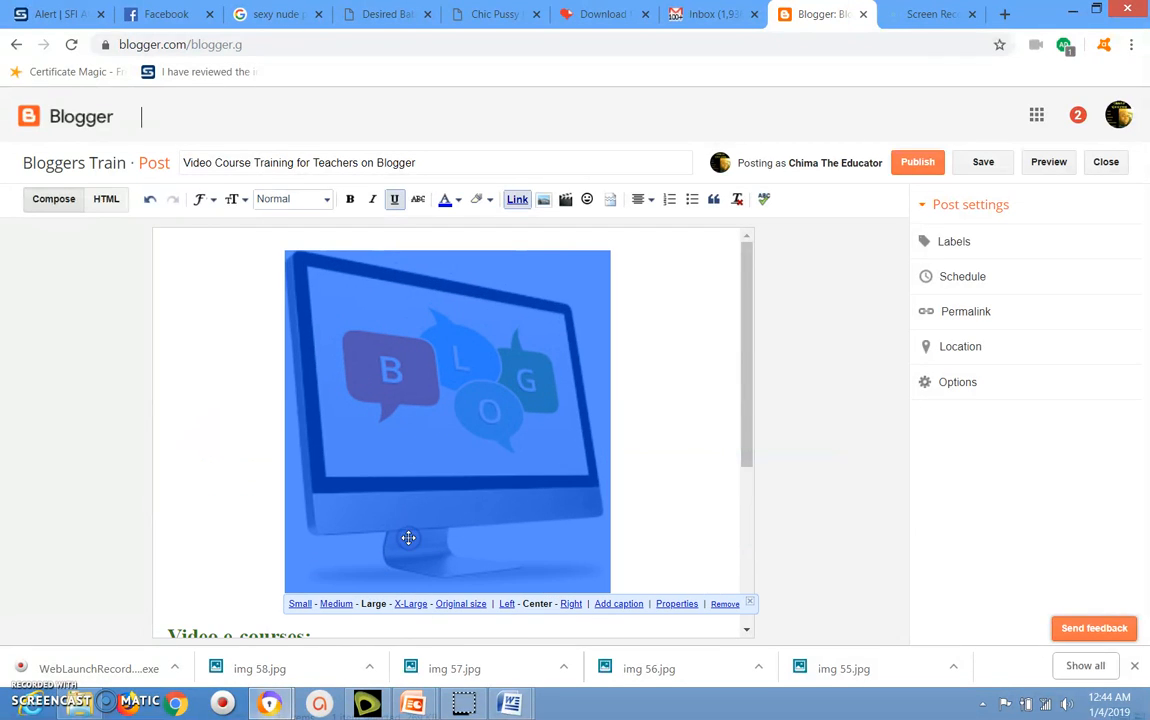
{"action": "left_click", "coordinate": [414, 605]}
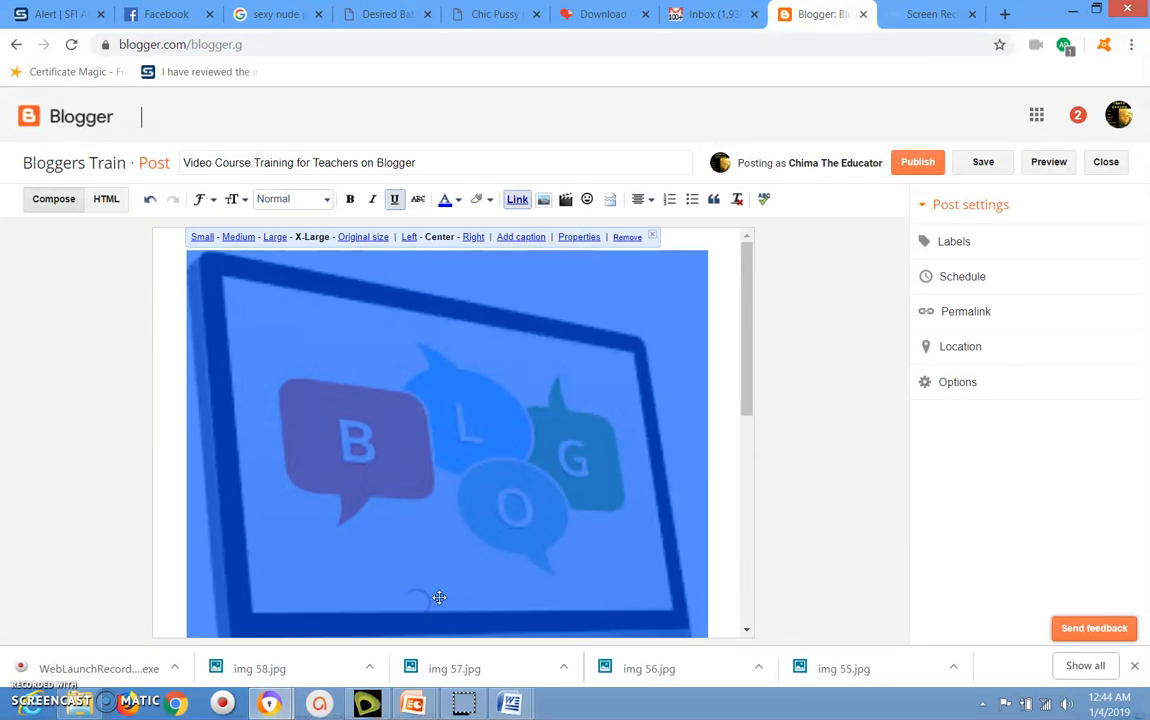
{"action": "left_click", "coordinate": [746, 630]}
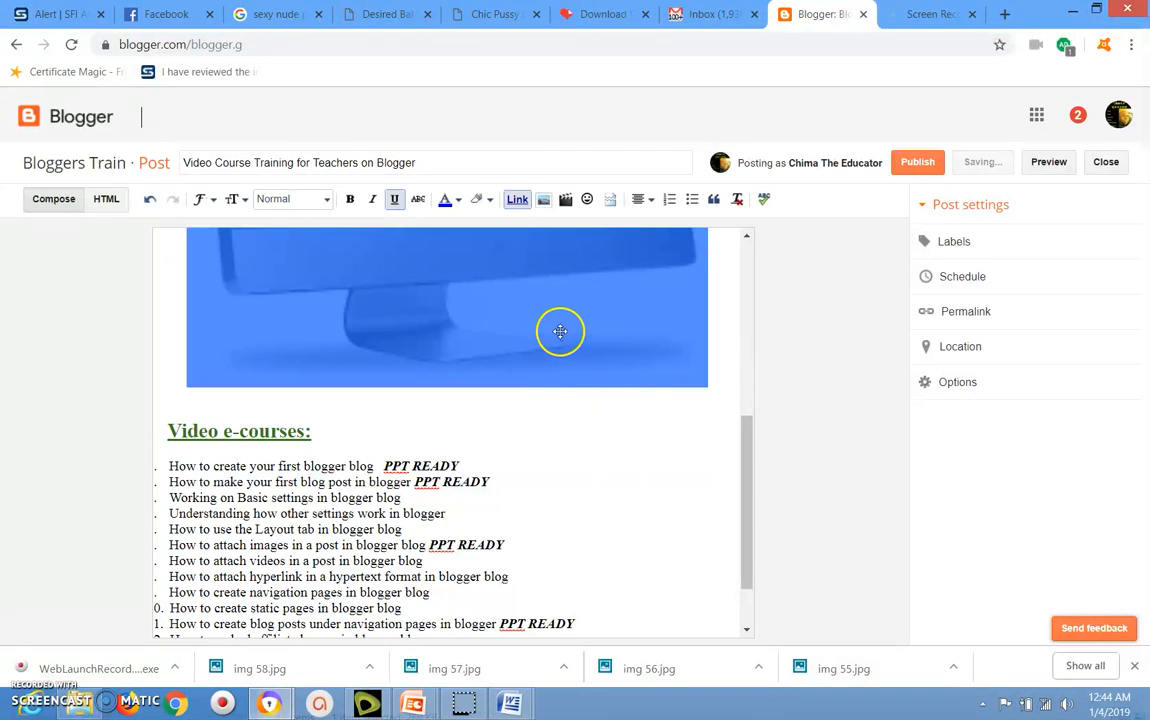
Add the caption "Ongoing Blogger Training with Teachers" beneath the blog image
{"action": "left_click", "coordinate": [560, 332]}
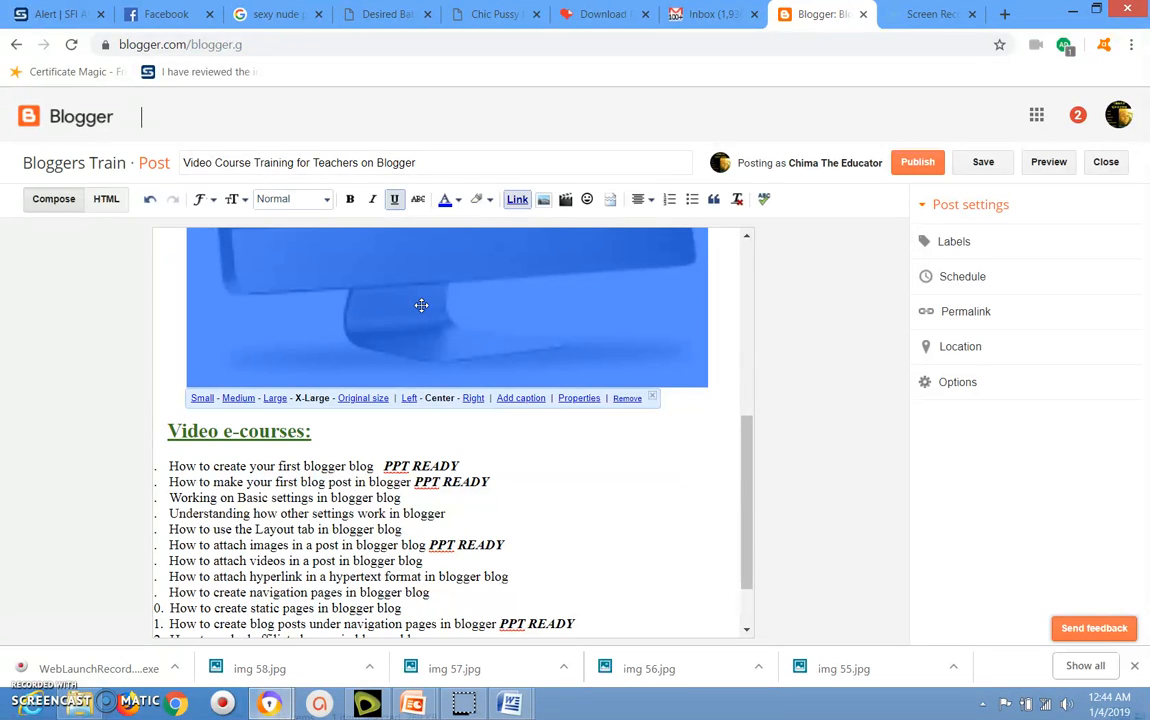
{"action": "left_click", "coordinate": [520, 399]}
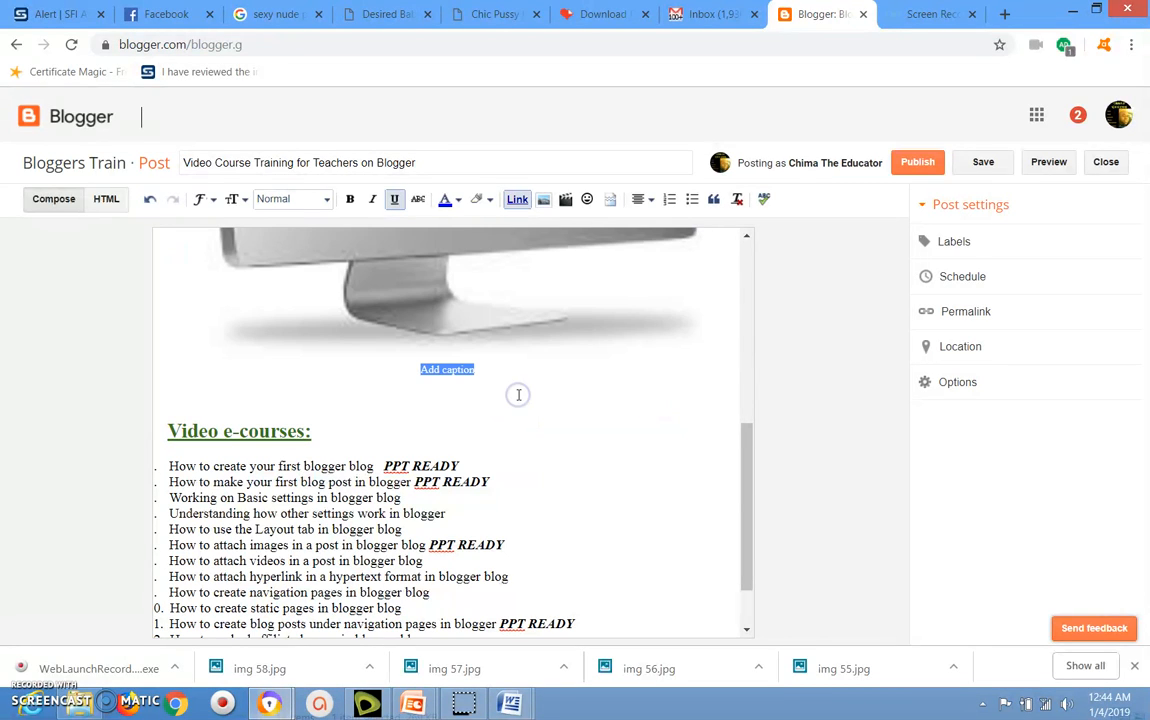
{"action": "type", "text": "On"}
{"action": "type", "text": "going"}
{"action": "type", "text": " B"}
{"action": "type", "text": "logger T"}
{"action": "type", "text": "e"}
{"action": "key", "text": "BackSpace"}
{"action": "type", "text": "ra"}
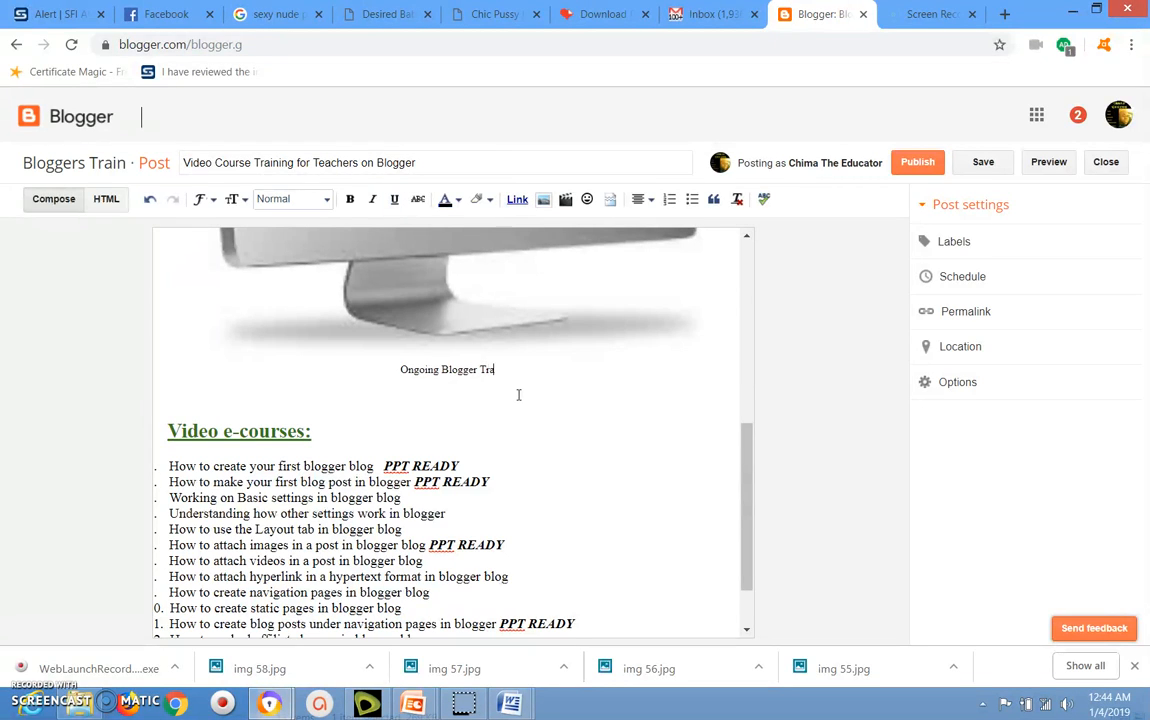
{"action": "type", "text": "ining with Teaches"}
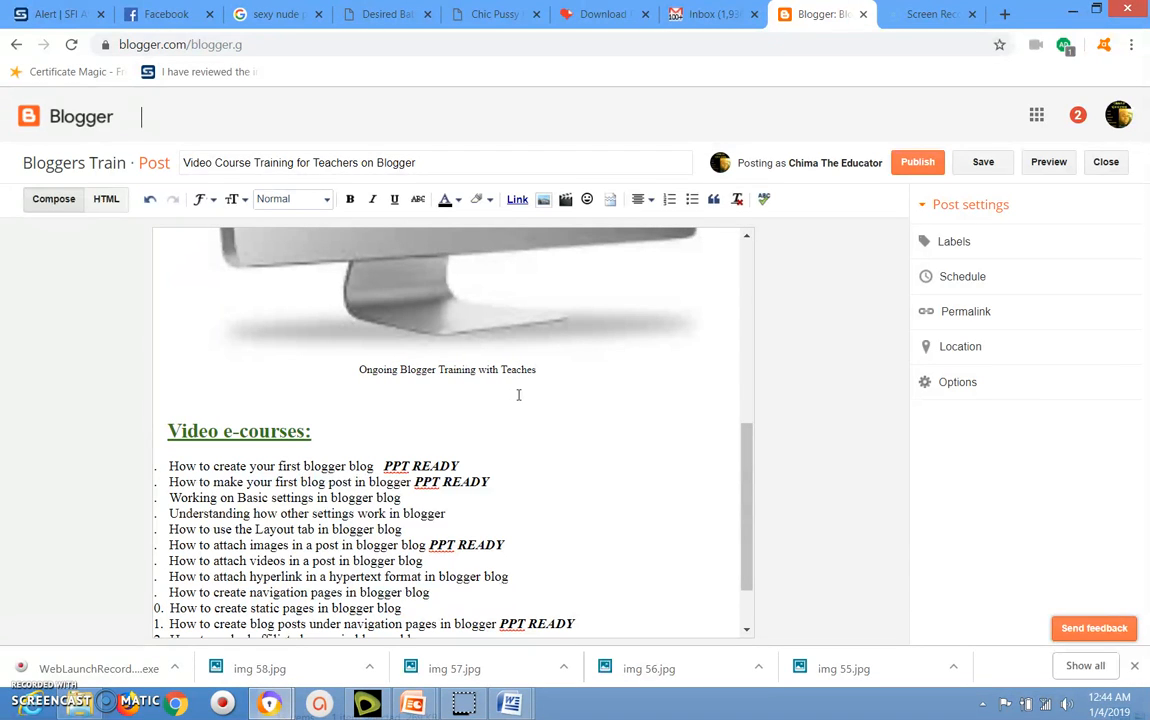
{"action": "key", "text": "BackSpace"}
{"action": "type", "text": "rs"}
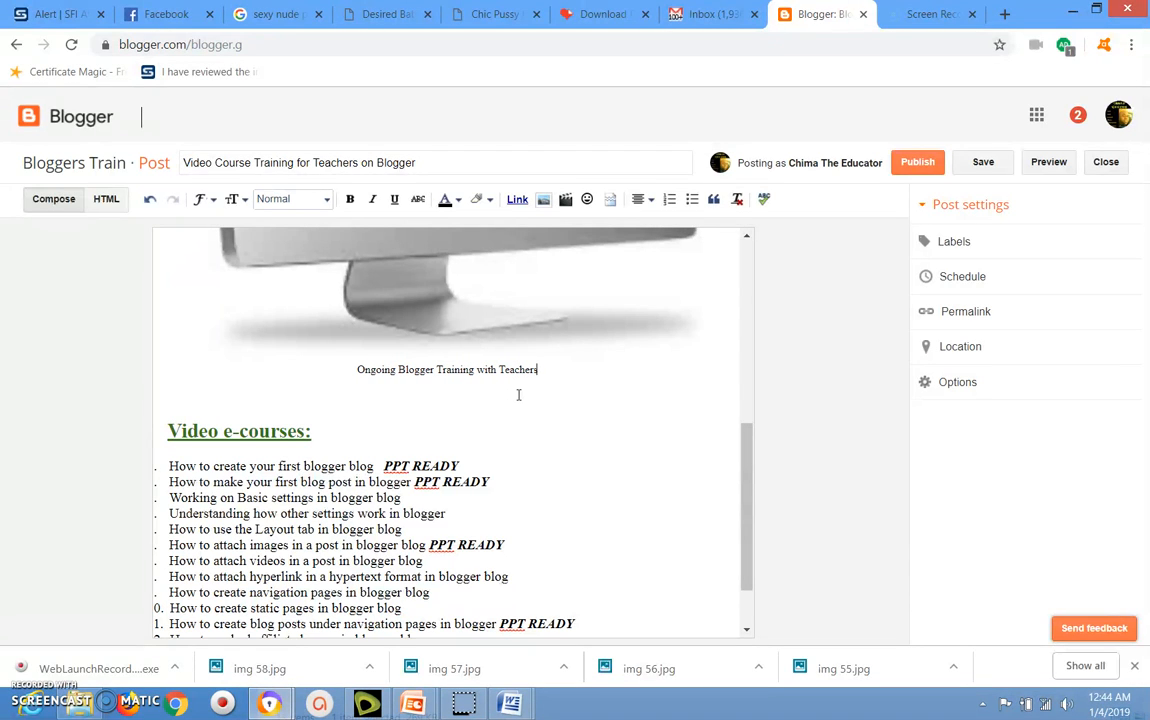
{"action": "left_click", "coordinate": [585, 403]}
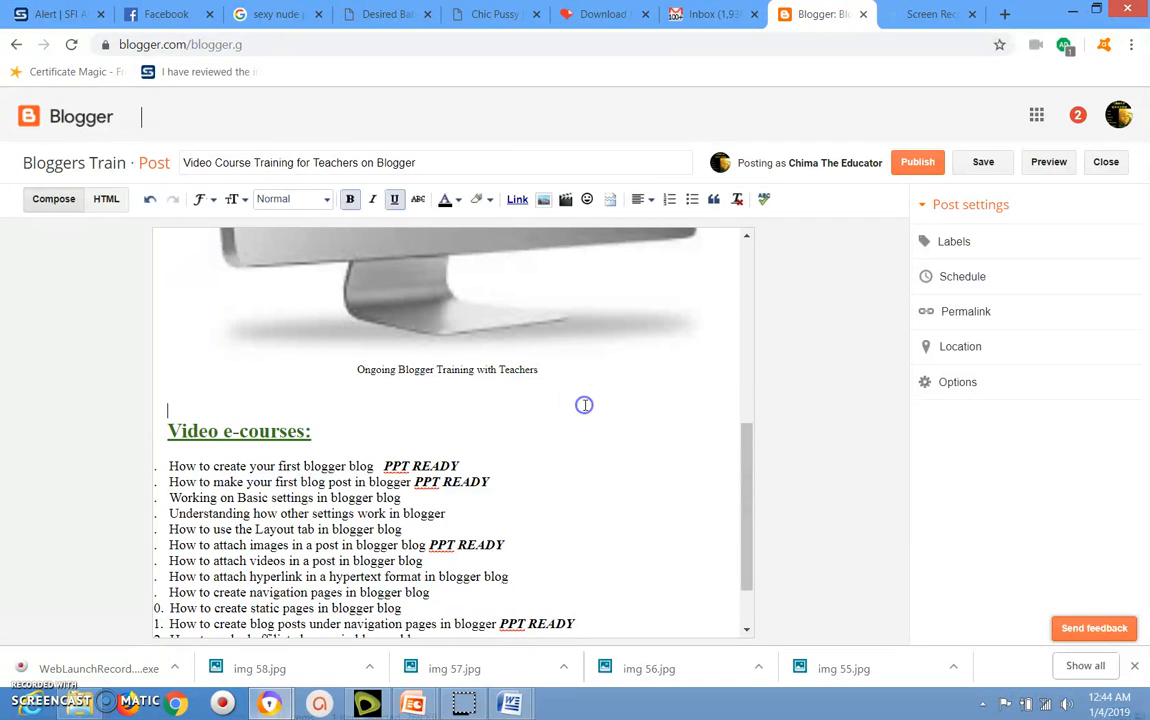
Set the image's title text to "Blogger course for teachers" and its alt text to "Video course on blogging for teachers"
{"action": "left_click", "coordinate": [442, 301]}
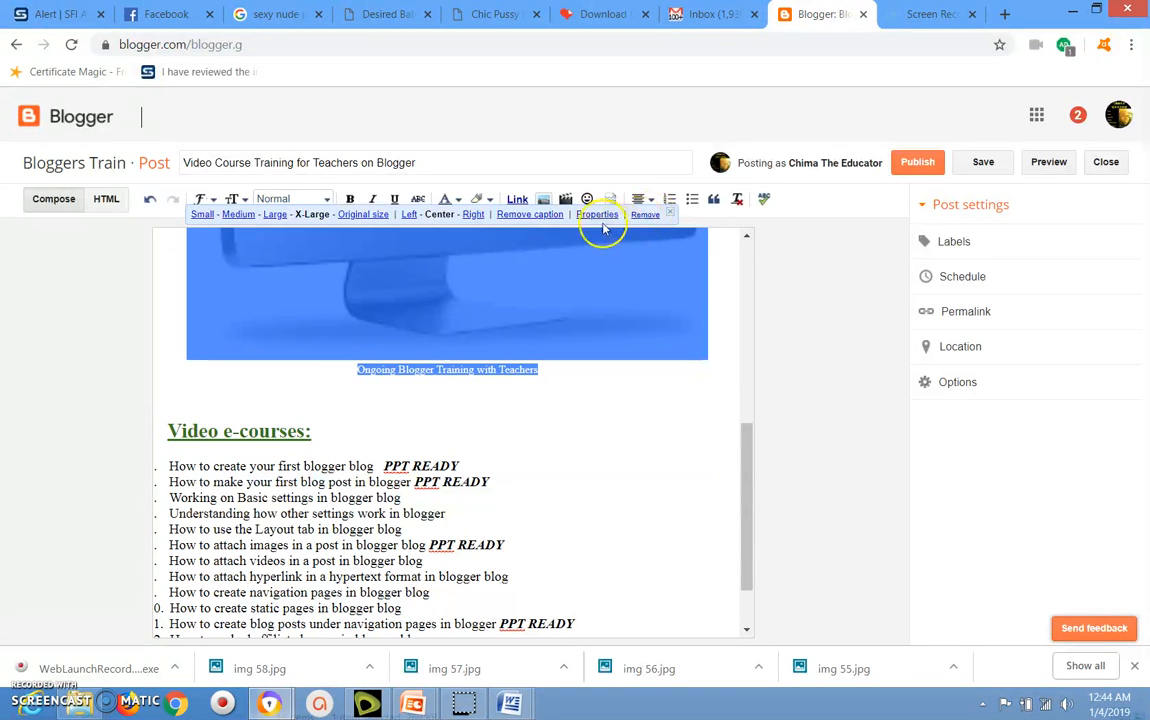
{"action": "left_click", "coordinate": [598, 217]}
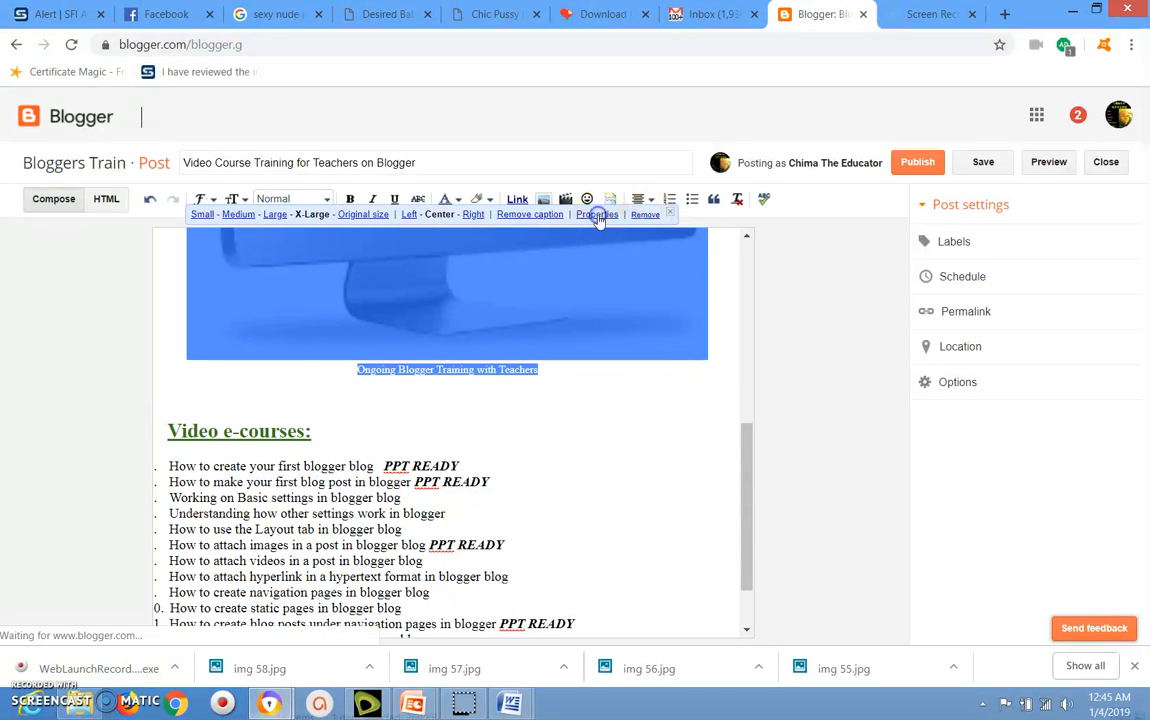
{"action": "left_click", "coordinate": [463, 355]}
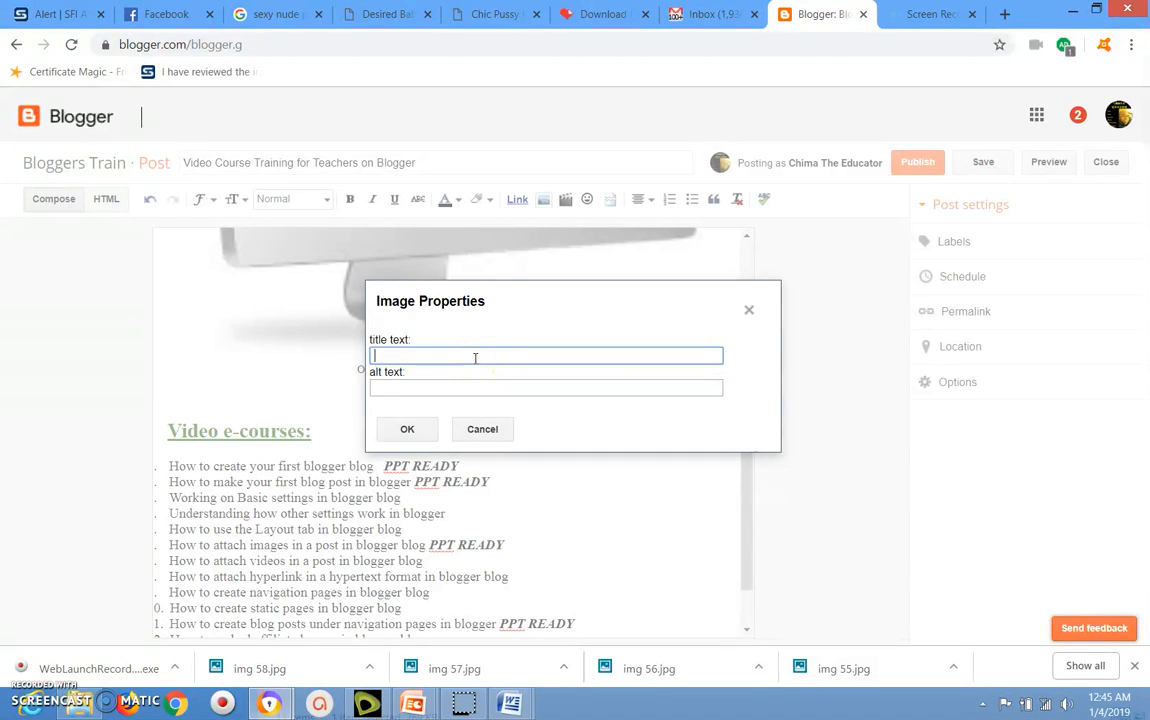
{"action": "type", "text": "Blogger course for teachers"}
{"action": "left_click", "coordinate": [507, 388]}
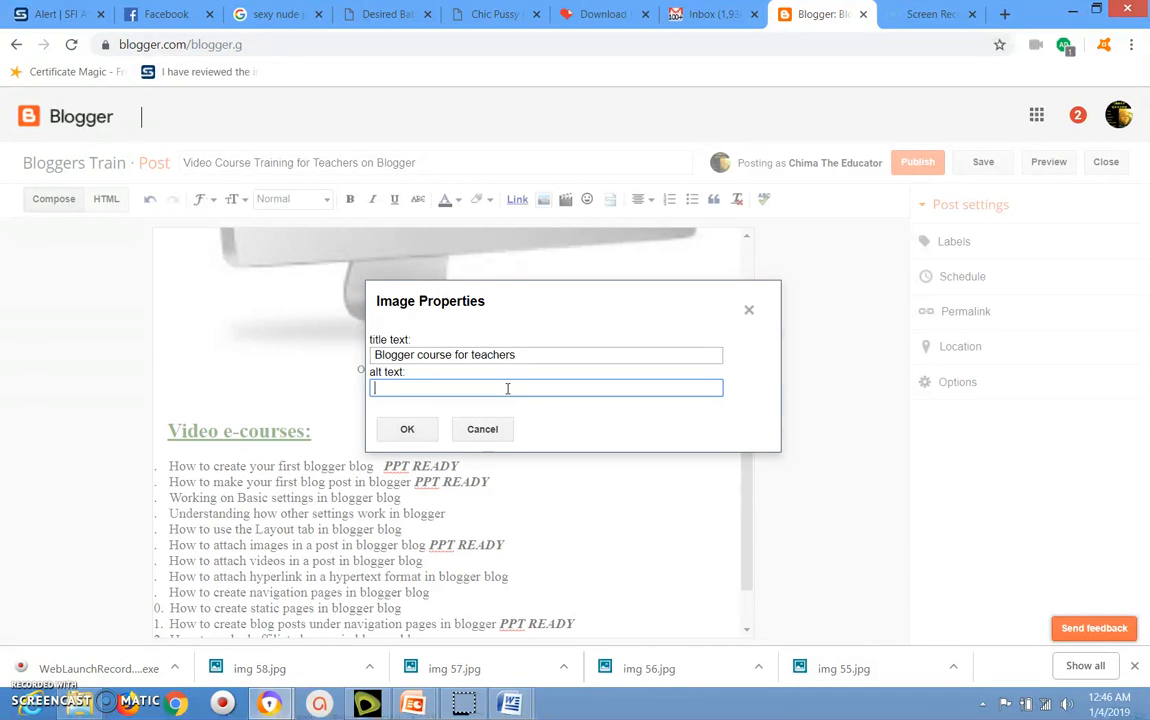
{"action": "type", "text": "Video course on blogging for teachers"}
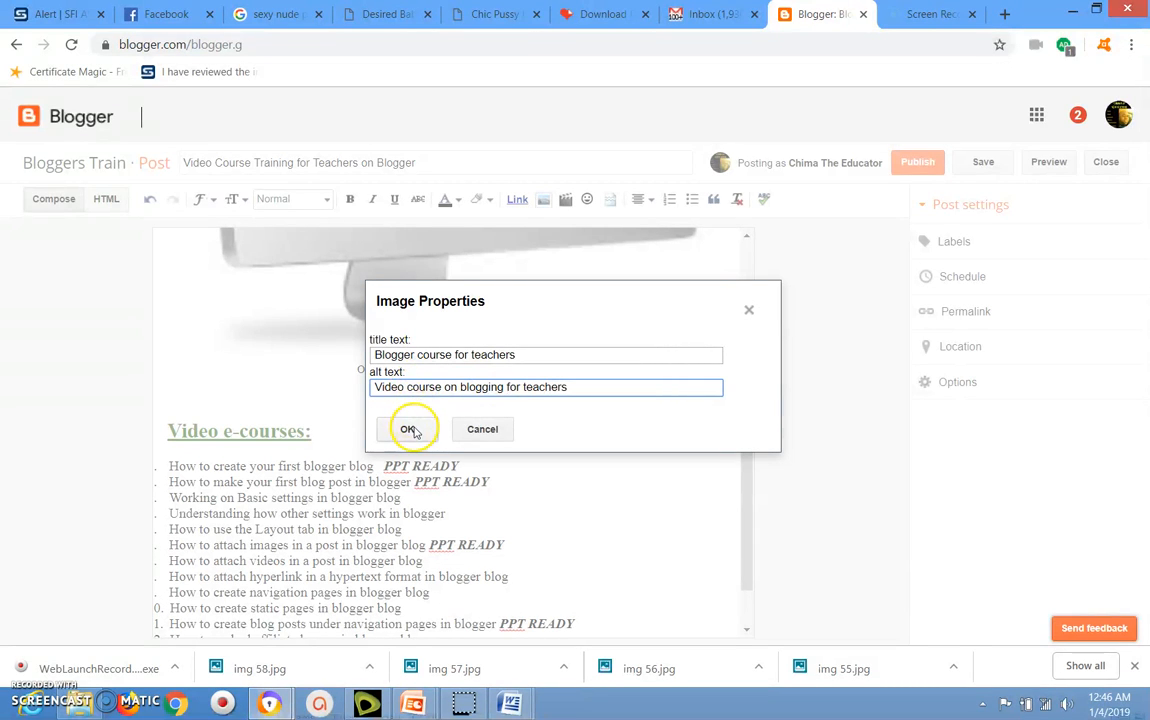
{"action": "left_click", "coordinate": [411, 427]}
{"action": "left_click", "coordinate": [678, 452]}
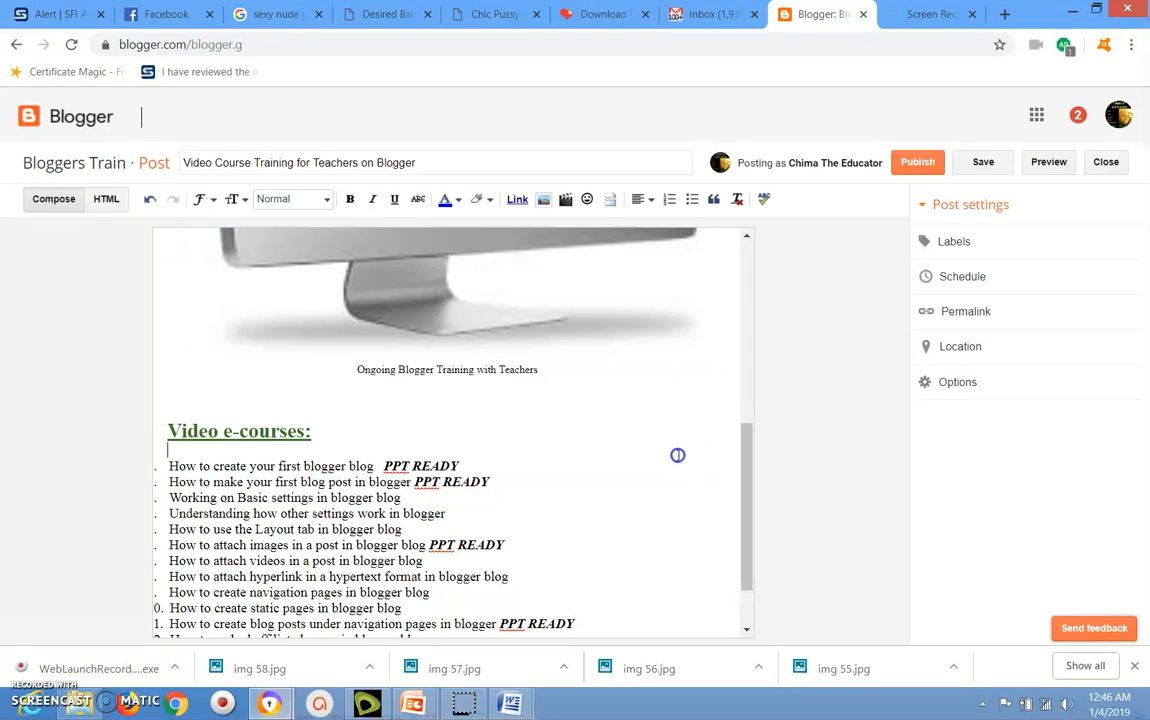
{"action": "left_click", "coordinate": [488, 285]}
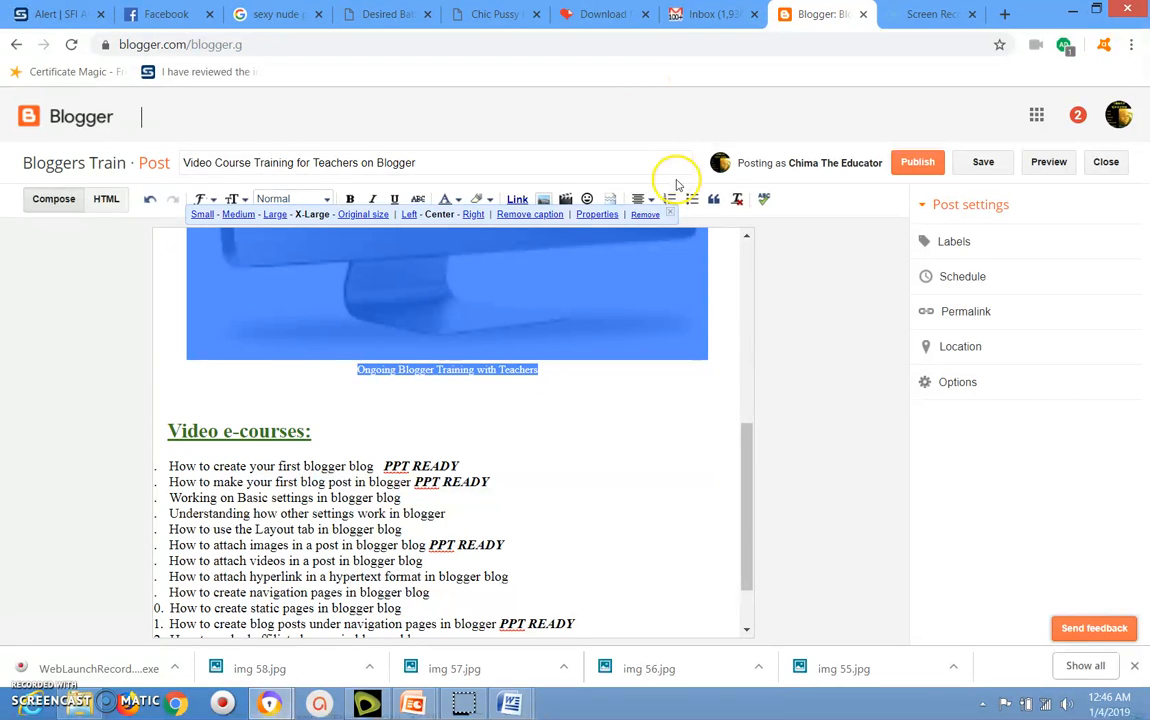
{"action": "scroll", "coordinate": [742, 250], "scroll_direction": "up", "scroll_amount": 5}
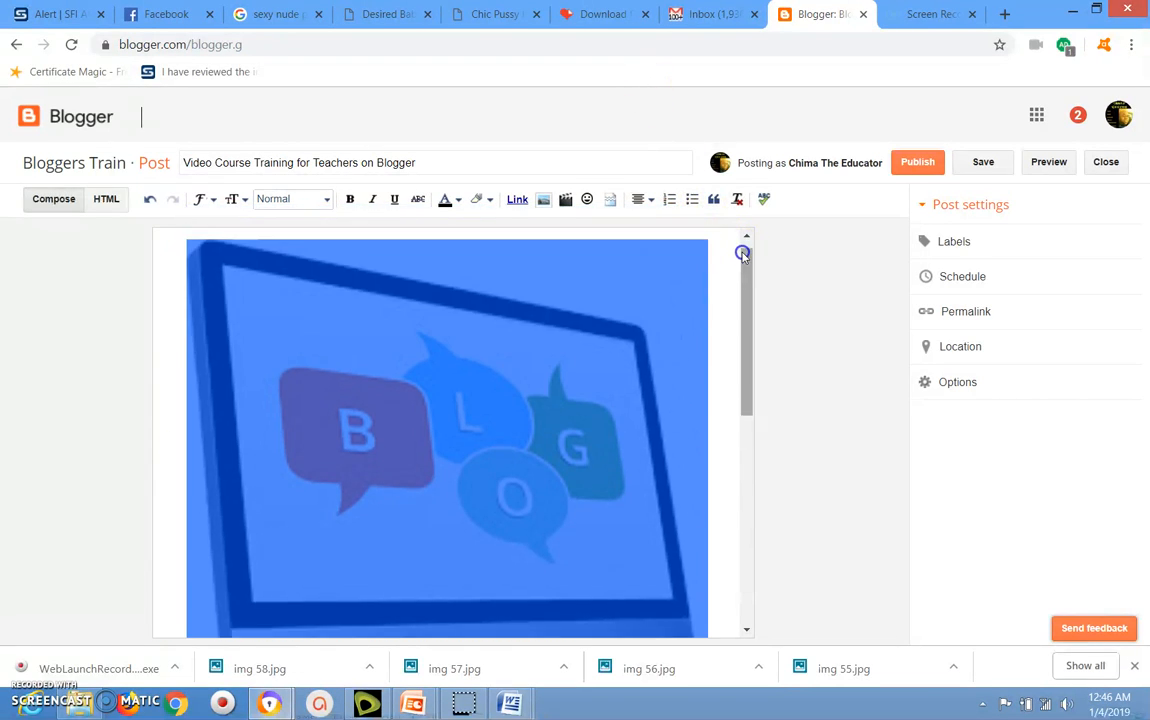
{"action": "left_click", "coordinate": [712, 305]}
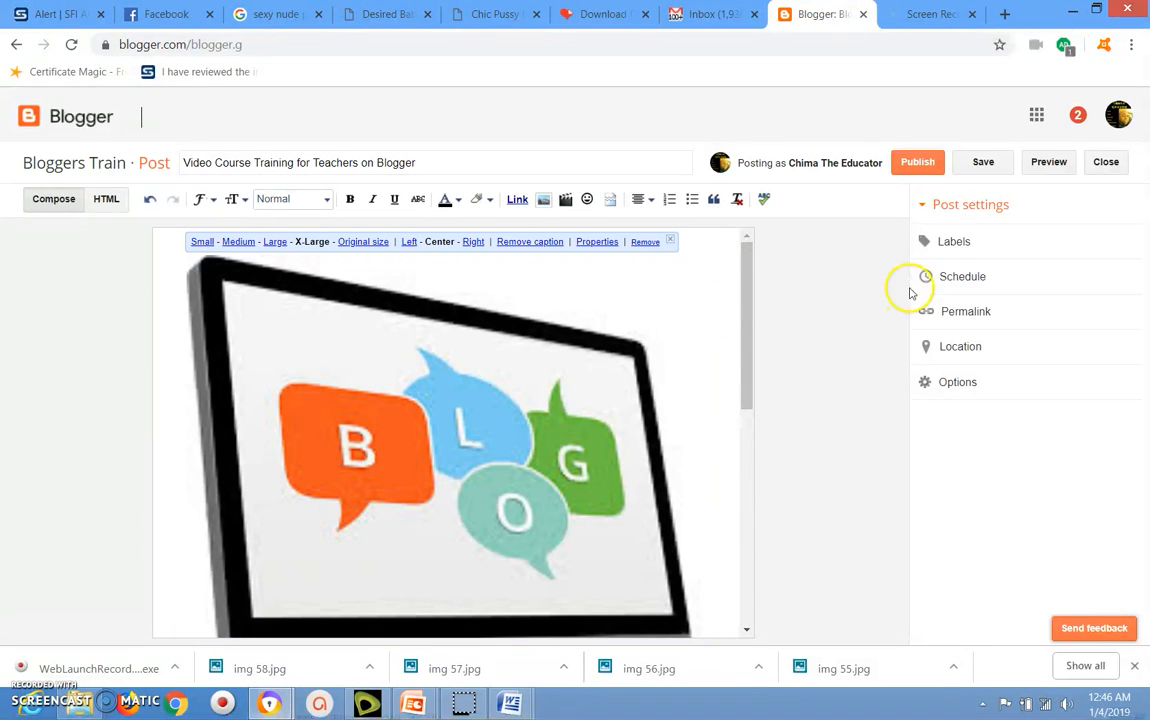
Add the labels video, blogging, teachers and training to the post
{"action": "left_click", "coordinate": [955, 240]}
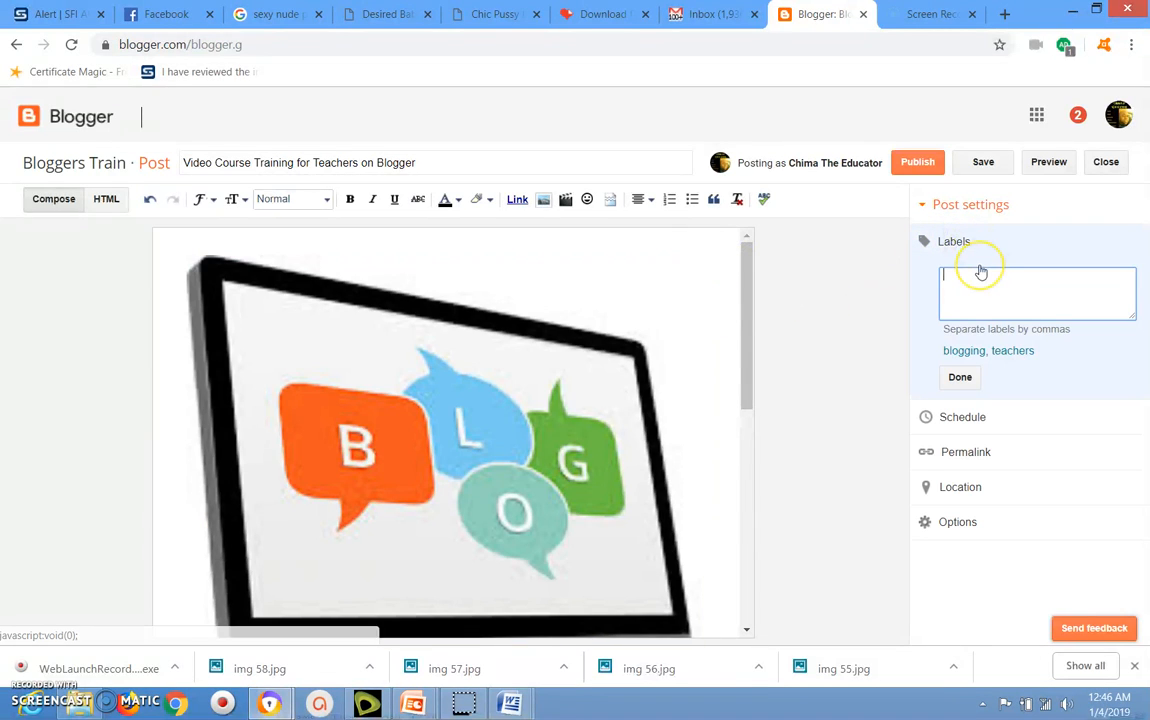
{"action": "type", "text": "vide"}
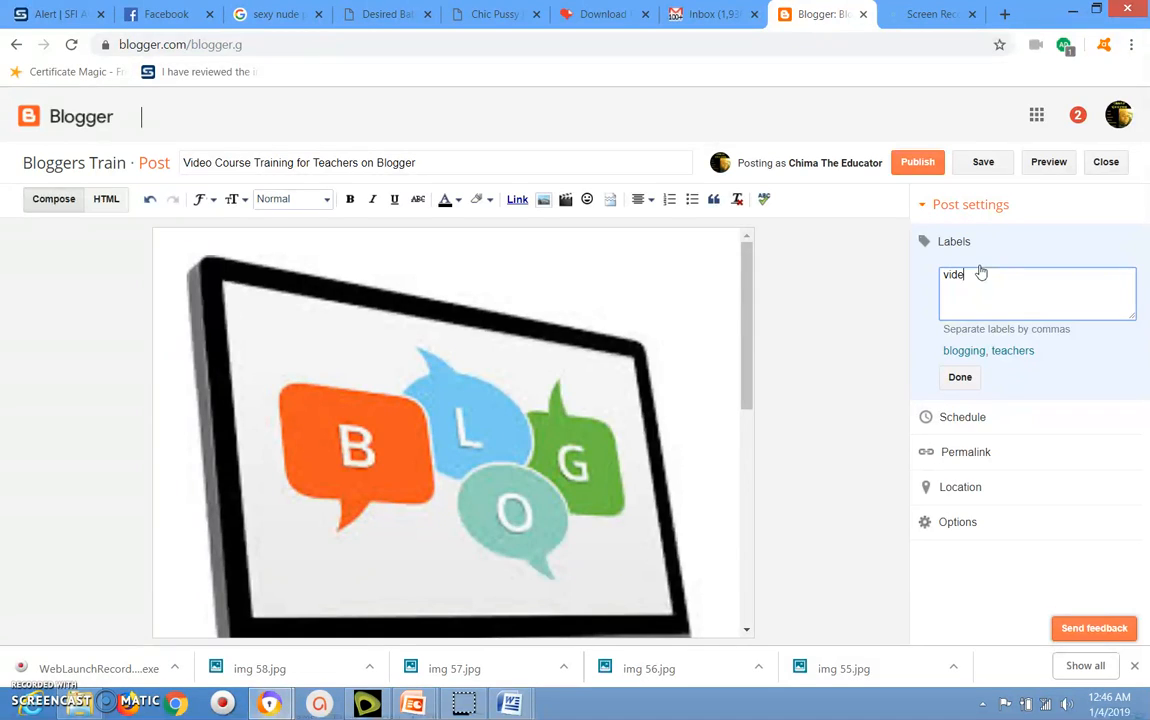
{"action": "type", "text": "o, blo"}
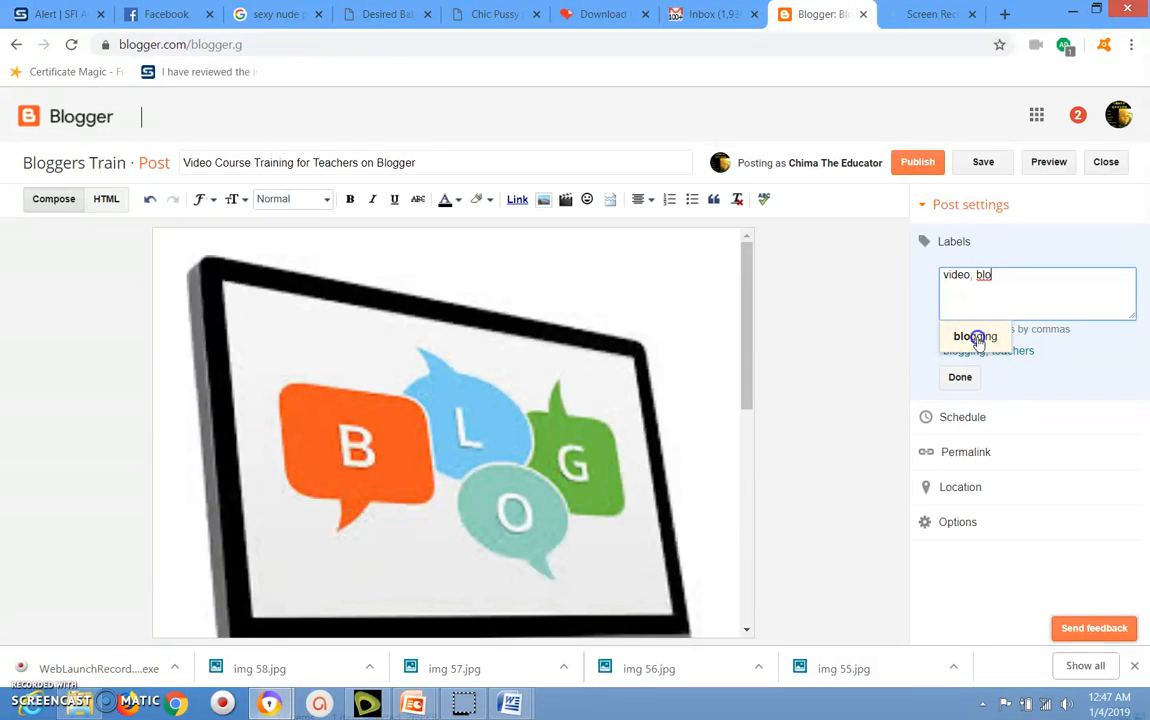
{"action": "left_click", "coordinate": [978, 336]}
{"action": "left_click", "coordinate": [1045, 294]}
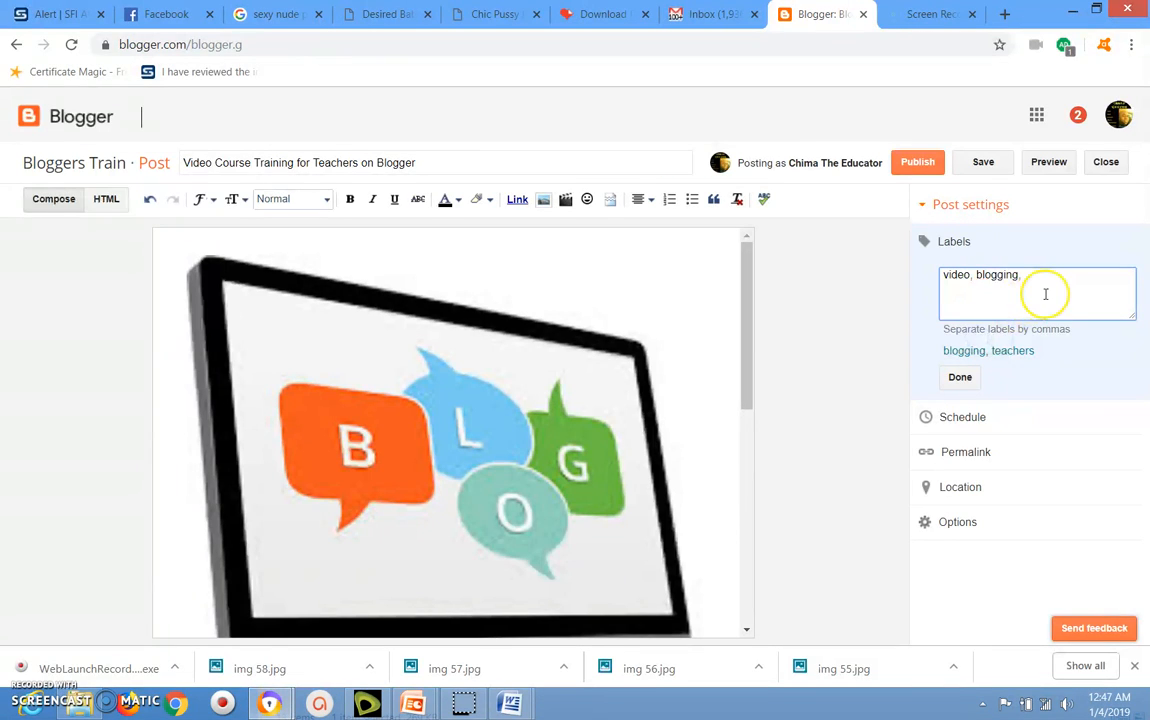
{"action": "type", "text": "tea"}
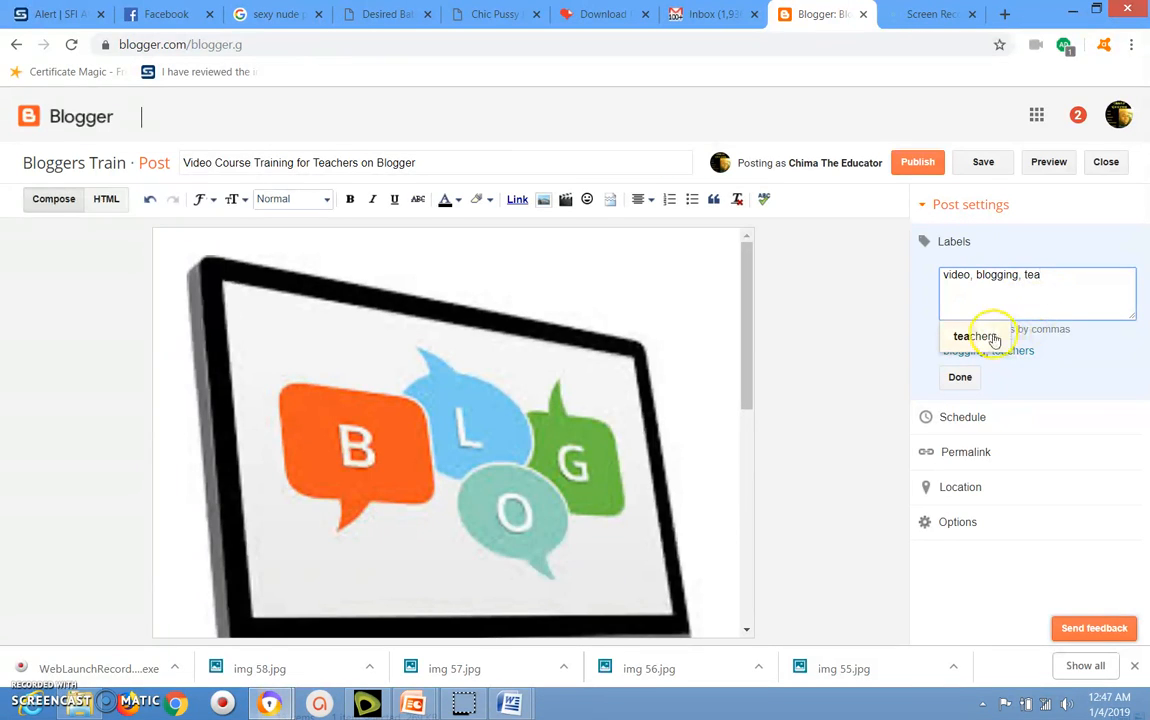
{"action": "left_click", "coordinate": [987, 336]}
{"action": "left_click", "coordinate": [1114, 304]}
{"action": "type", "text": "tra"}
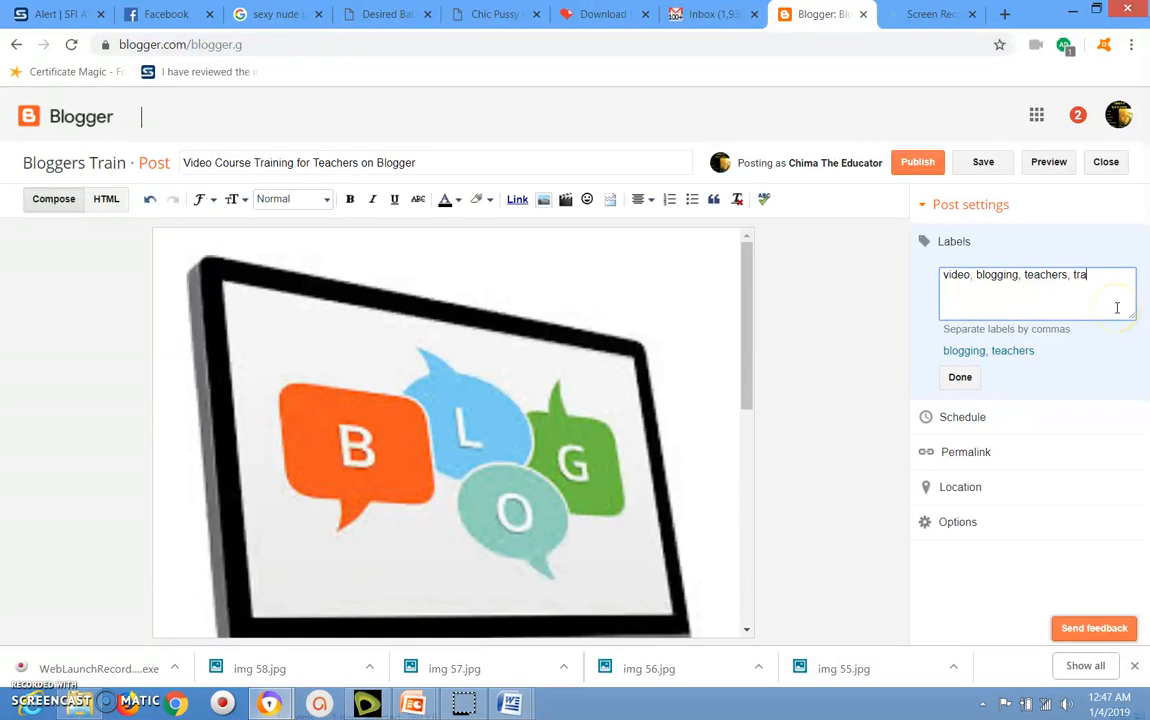
{"action": "type", "text": "ining"}
{"action": "left_click", "coordinate": [962, 379]}
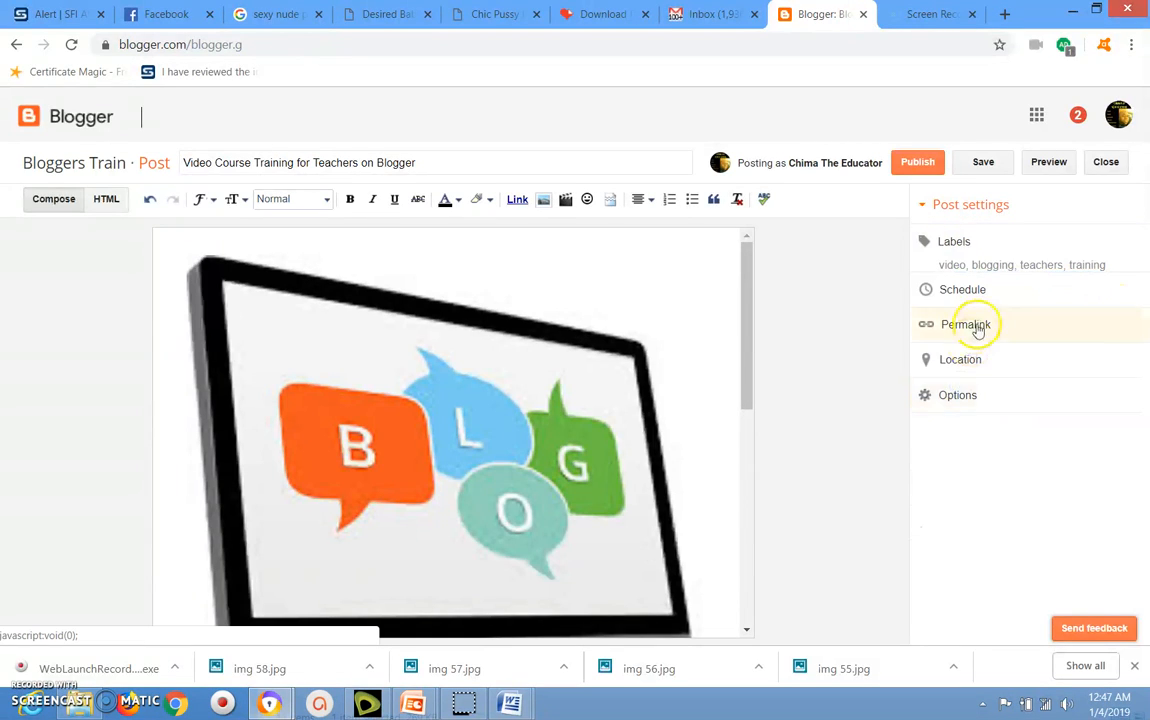
Switch the post's permalink to Custom Permalink and accept the suggested address
{"action": "left_click", "coordinate": [976, 326]}
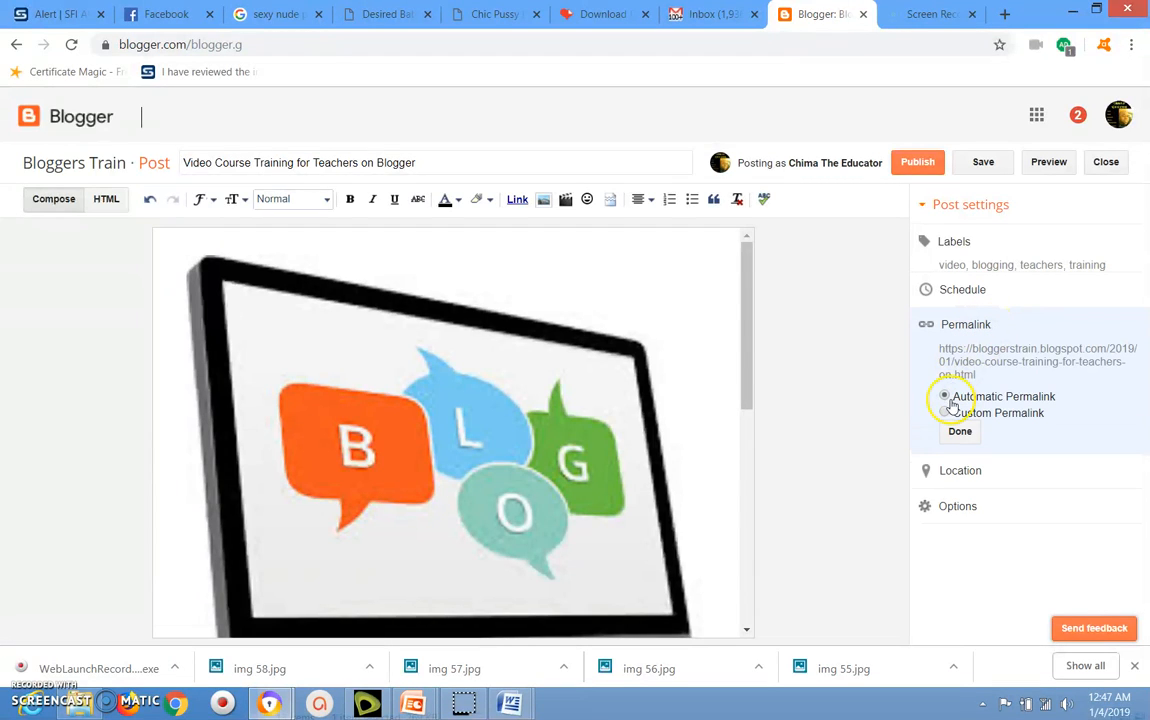
{"action": "left_click", "coordinate": [945, 412]}
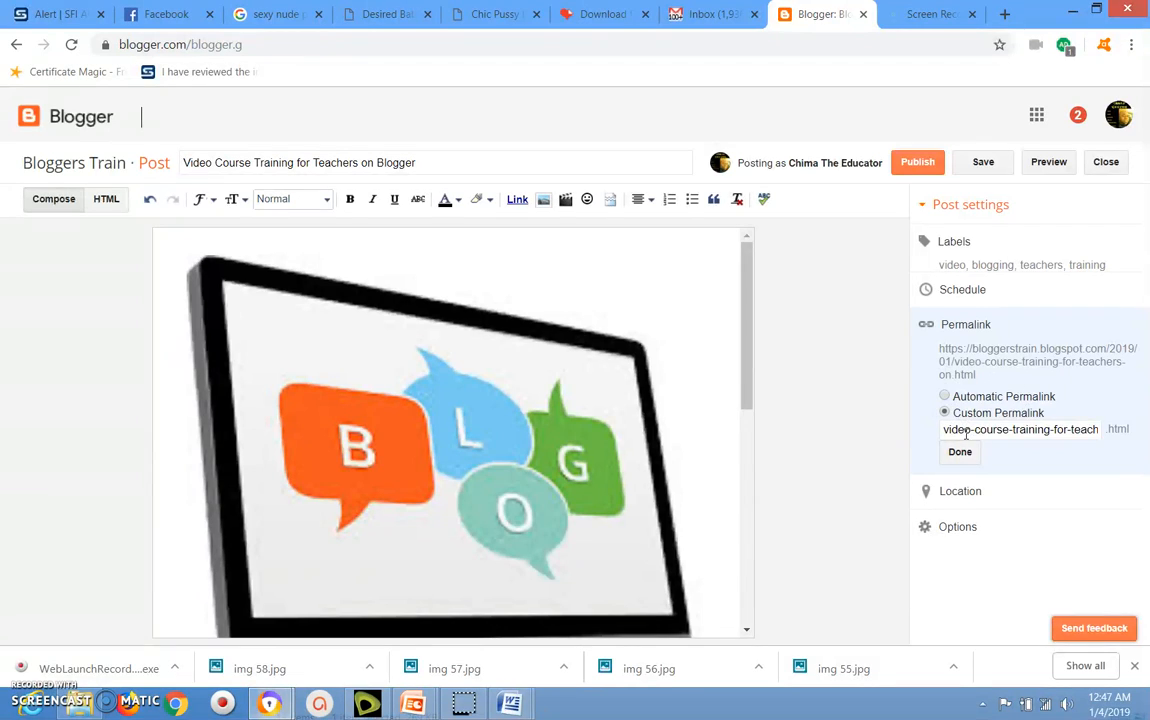
{"action": "left_click", "coordinate": [962, 451]}
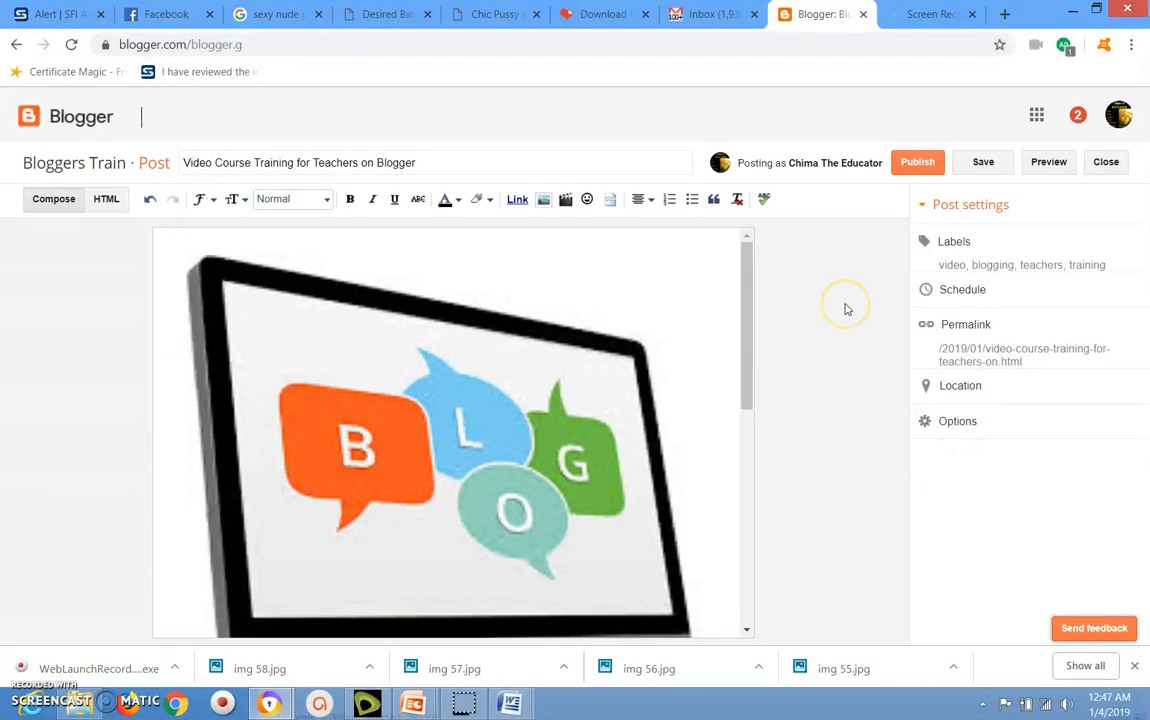
Publish the post and decline sharing it on Google+
{"action": "left_click", "coordinate": [917, 163]}
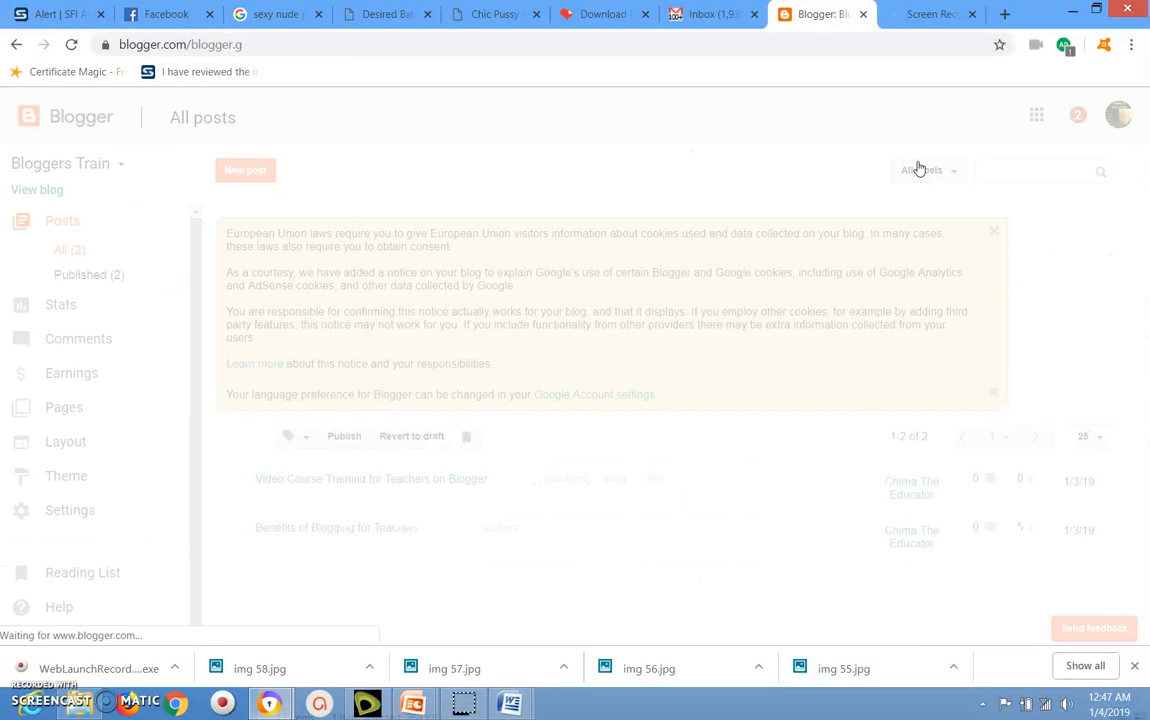
{"action": "left_click", "coordinate": [910, 174]}
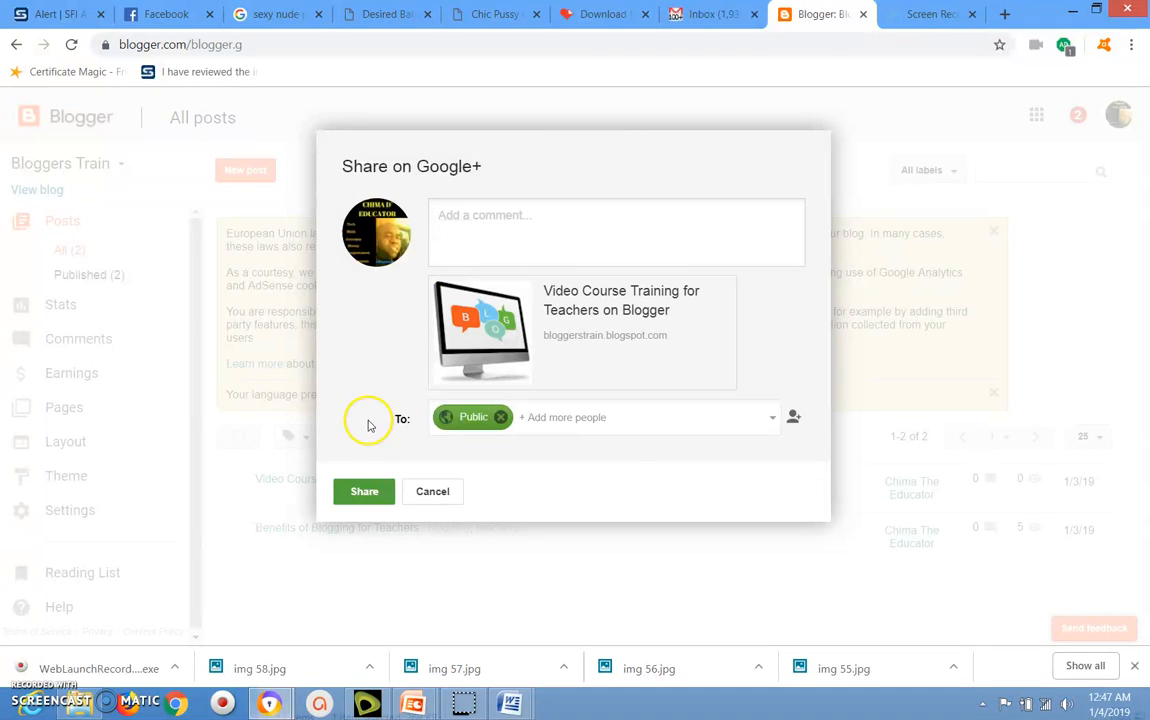
{"action": "left_click", "coordinate": [431, 490]}
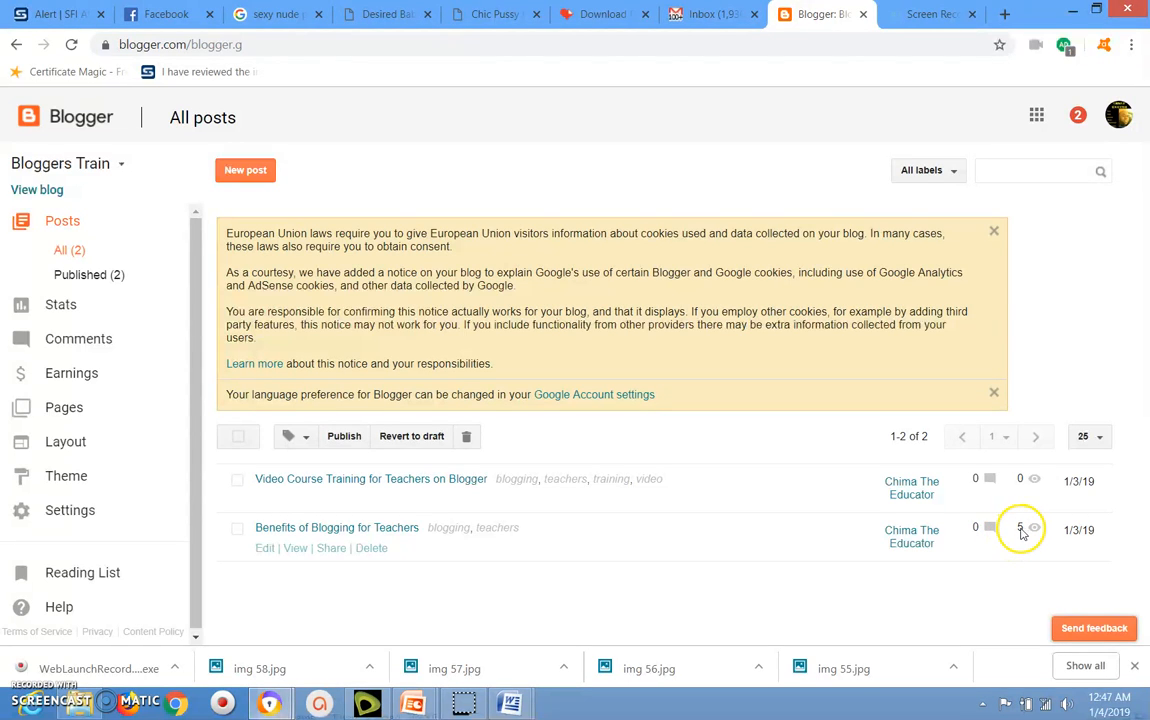
View the published "Video Course Training for Teachers on Blogger" post and check its image, caption, course list and labels
{"action": "left_click", "coordinate": [298, 509]}
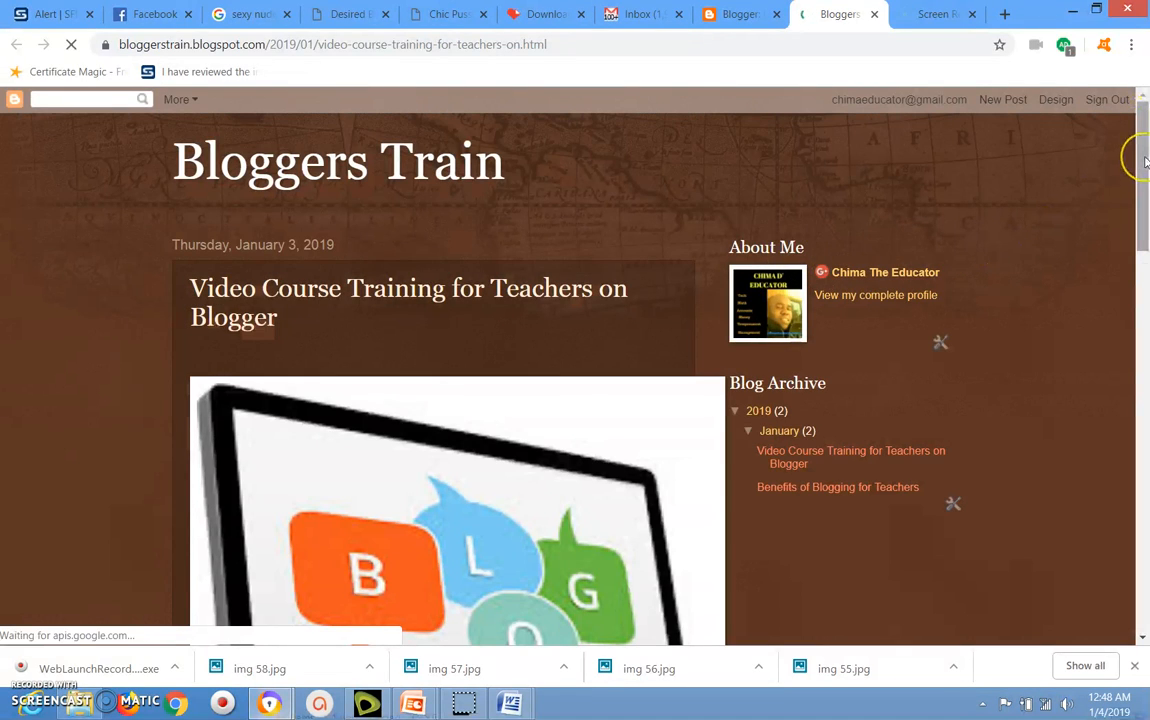
{"action": "left_click_drag", "start_coordinate": [1146, 162], "coordinate": [1146, 522]}
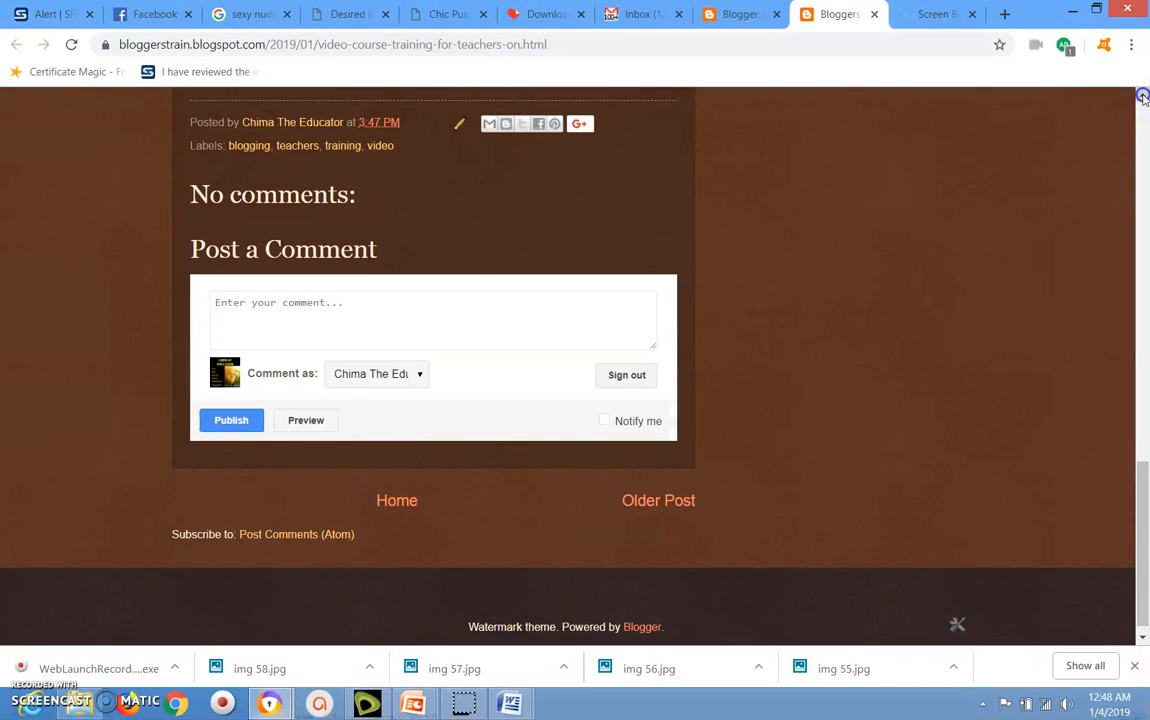
{"action": "left_click", "coordinate": [1143, 95]}
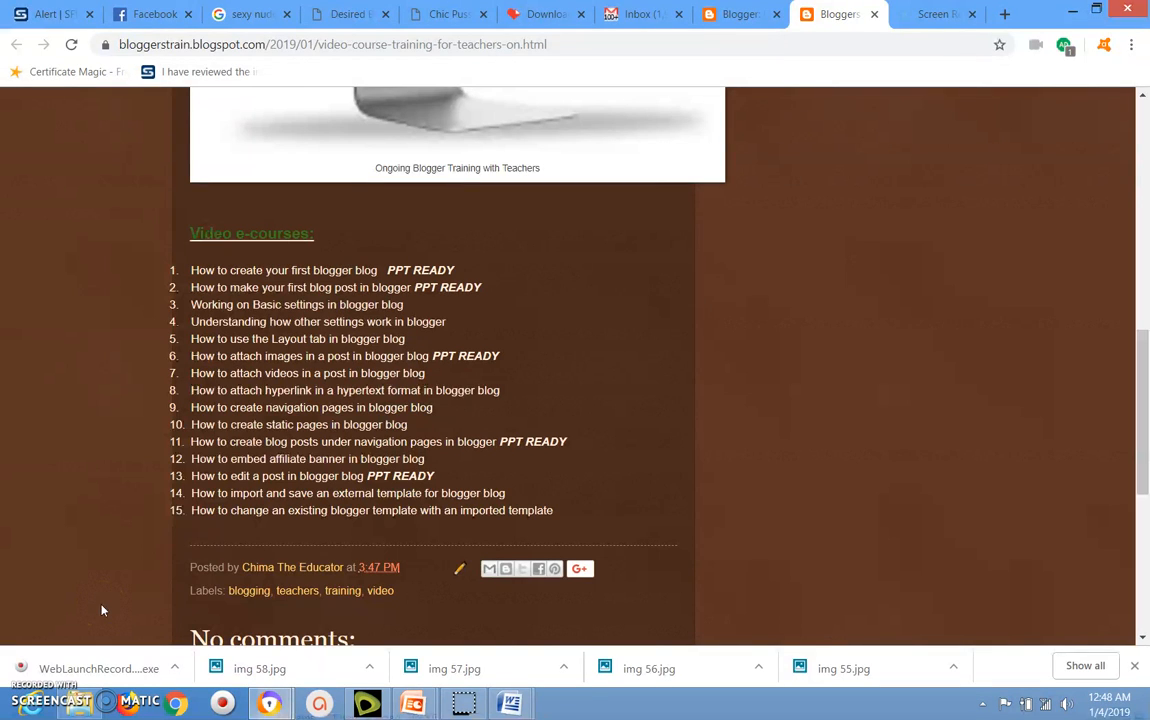
{"action": "left_click", "coordinate": [90, 524]}
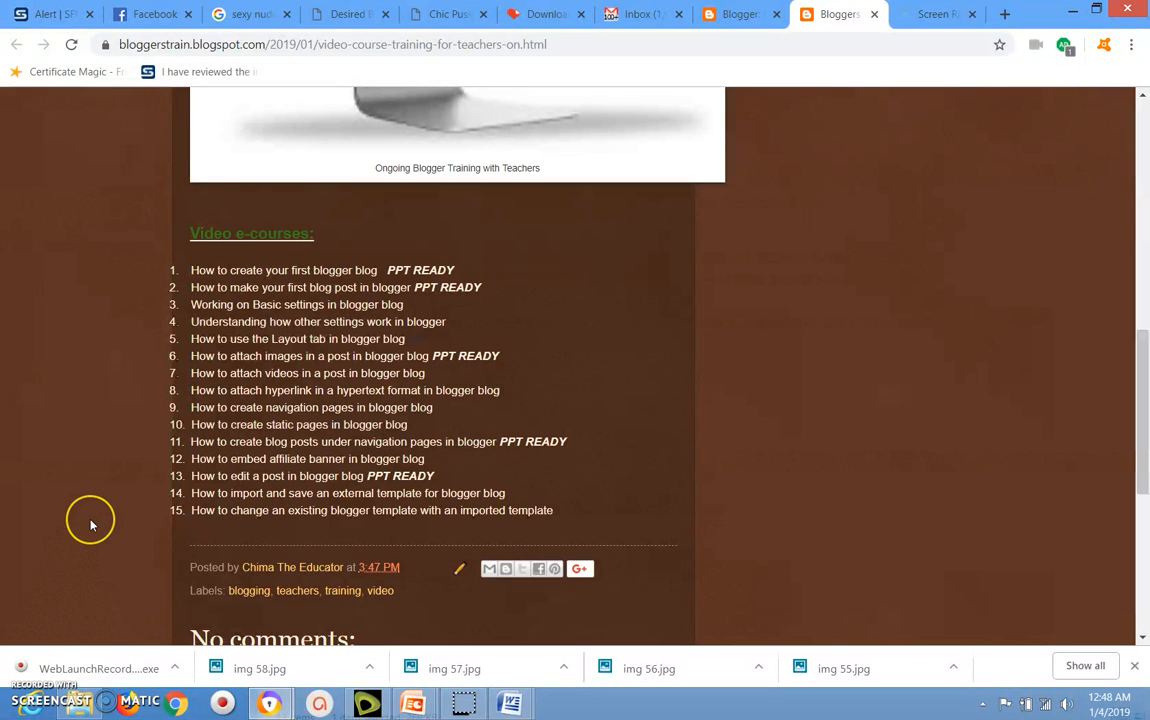